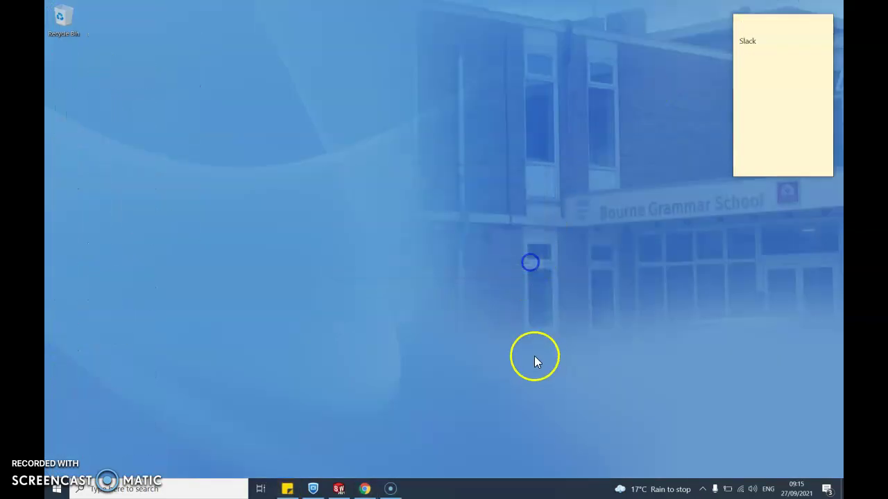
Step: Bring up the finished hollow hemisphere and orbit it until its opening faces the viewer
click(339, 490)
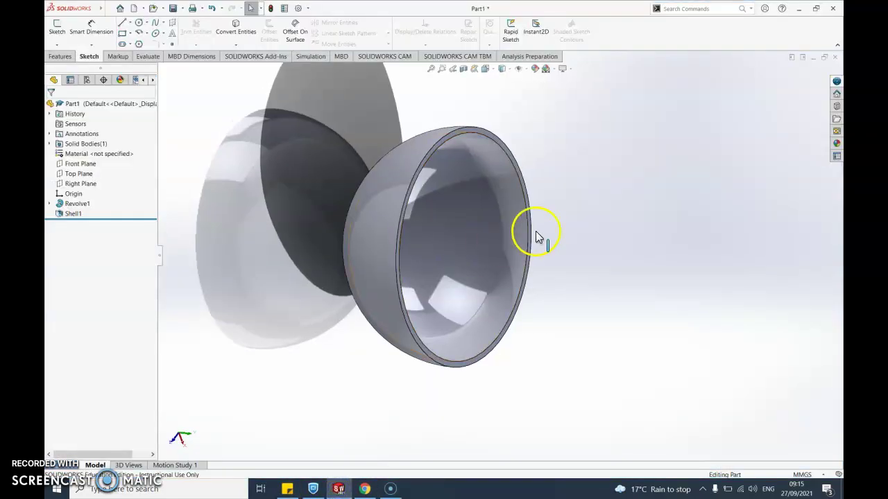
middle_drag(535, 255, 445, 263)
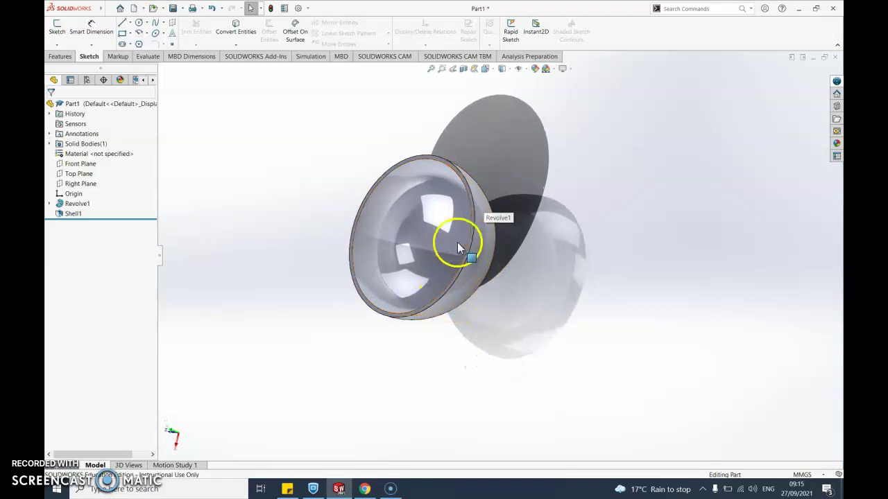
middle_drag(333, 218, 427, 262)
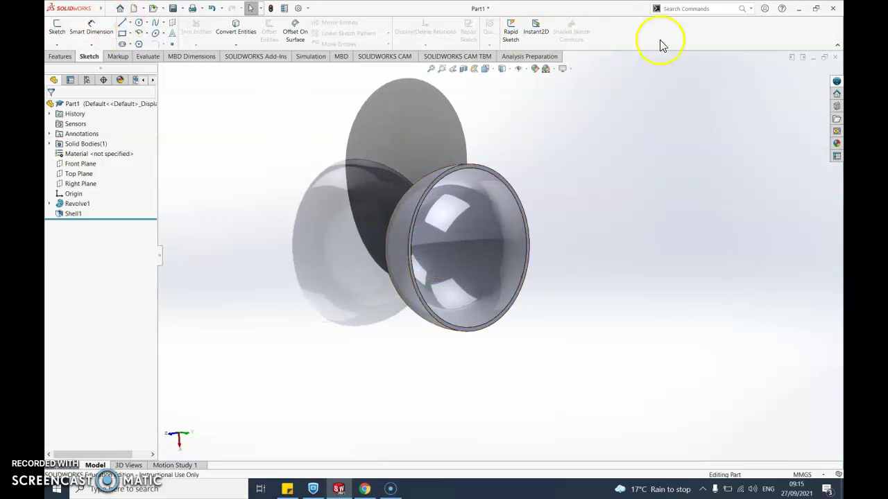
Step: Minimize Part1 and create a new part document
click(813, 59)
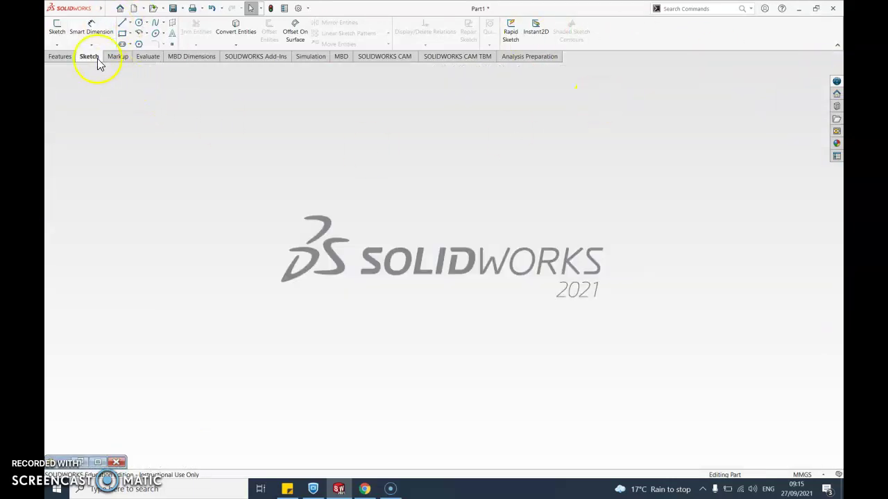
click(134, 8)
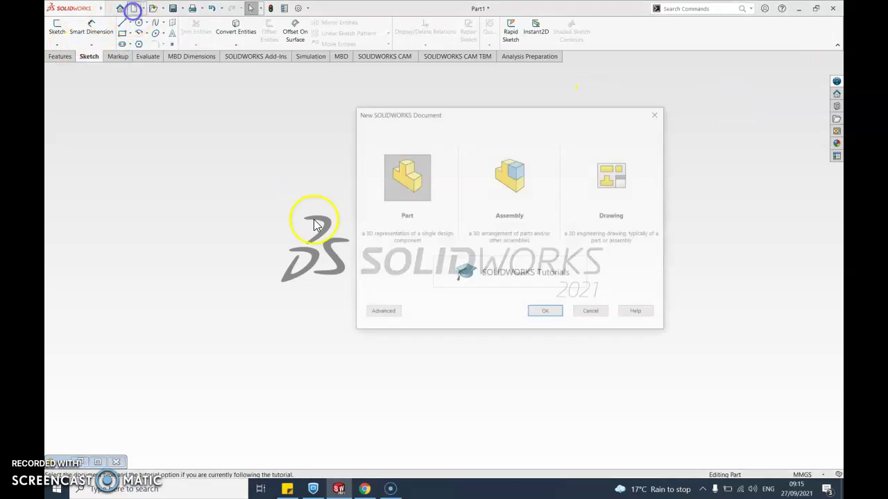
click(541, 313)
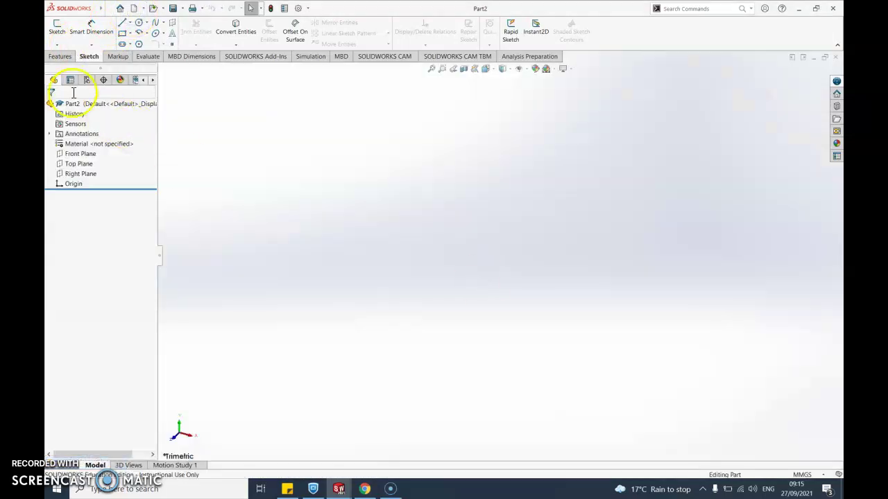
Step: Start a sketch on the Top Plane and draw a circle centred on the origin
click(56, 27)
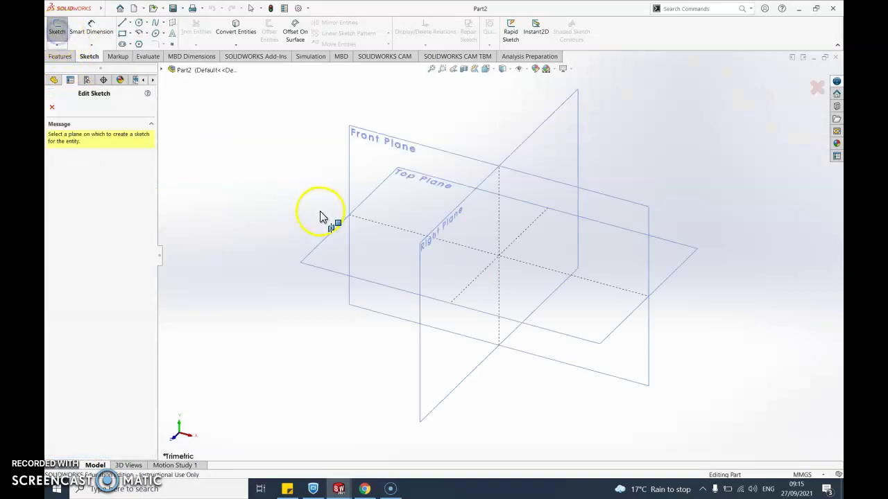
click(336, 261)
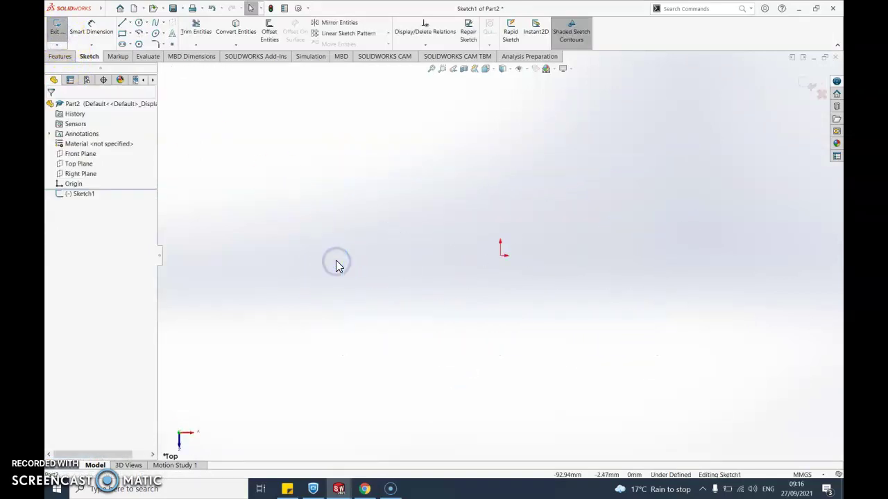
click(140, 25)
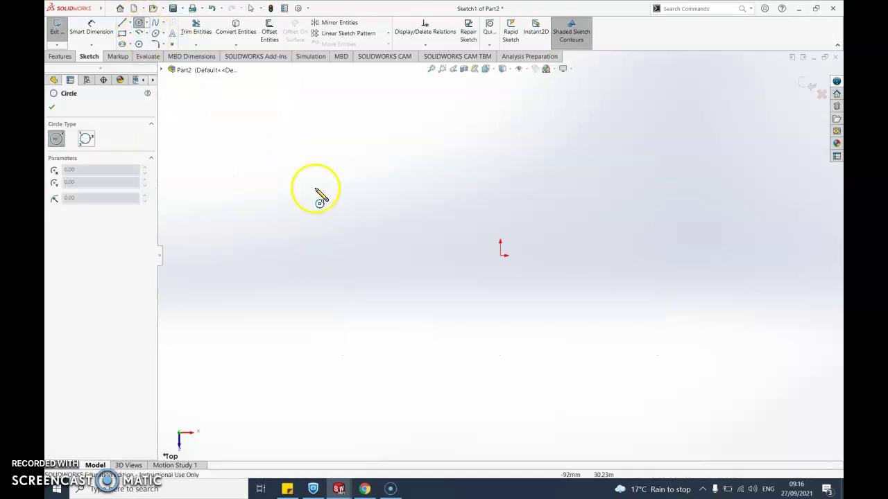
click(500, 255)
click(589, 236)
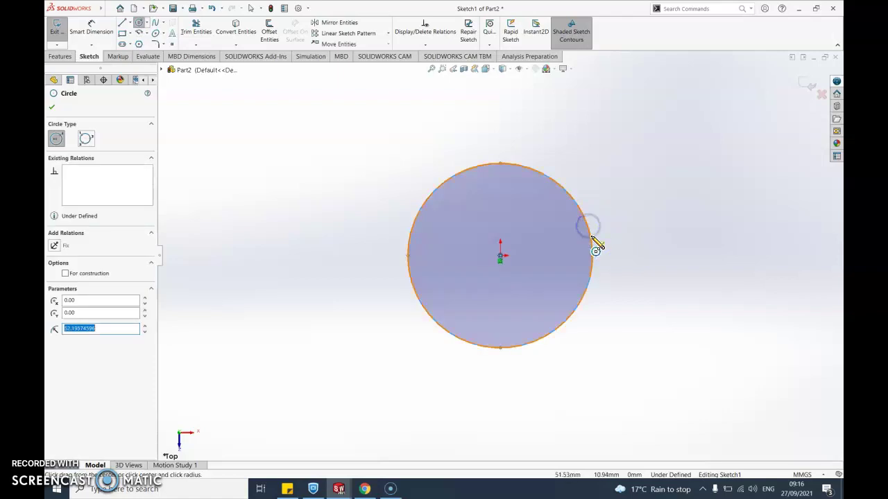
Step: Dimension the circle to a 50 mm diameter and exit Sketch1
click(91, 31)
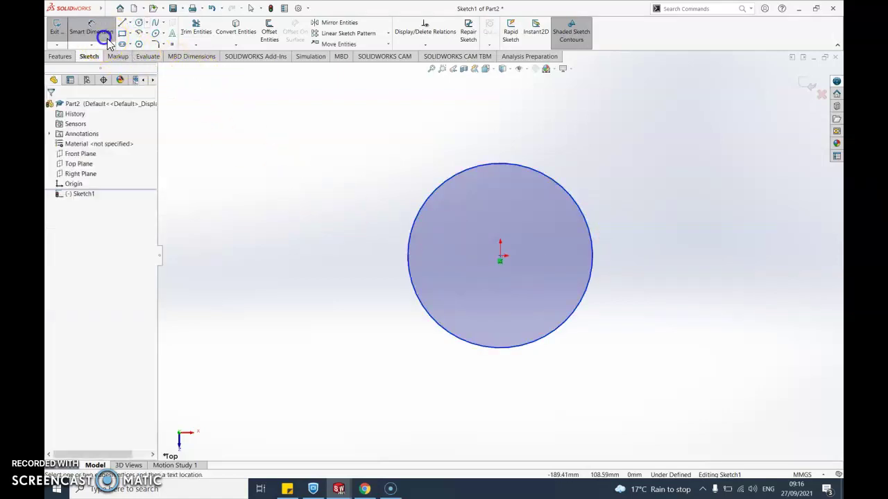
click(593, 229)
click(624, 220)
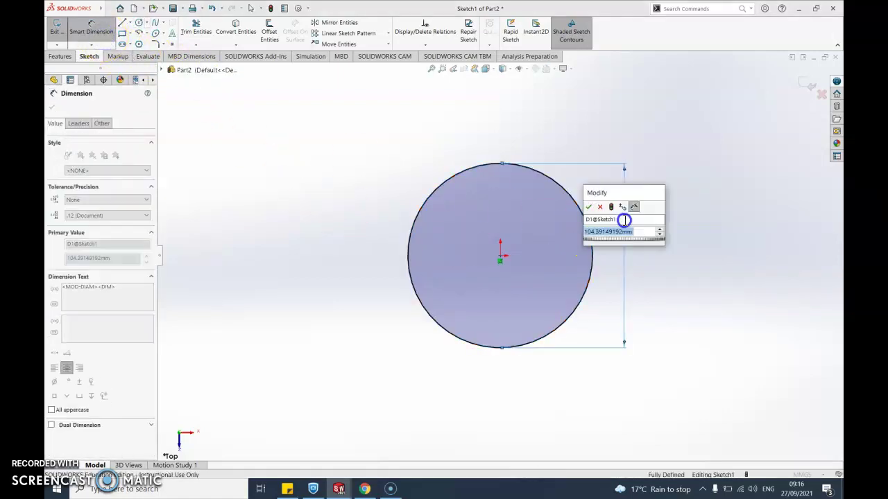
text(50)
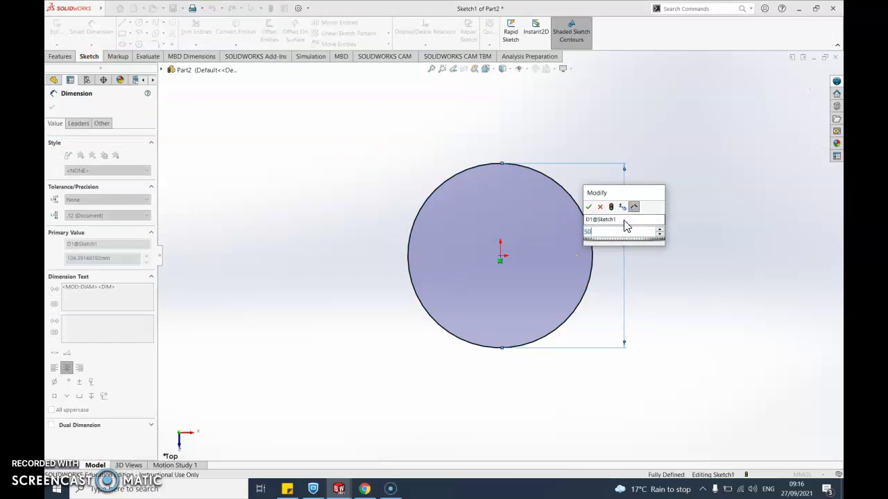
key(Return)
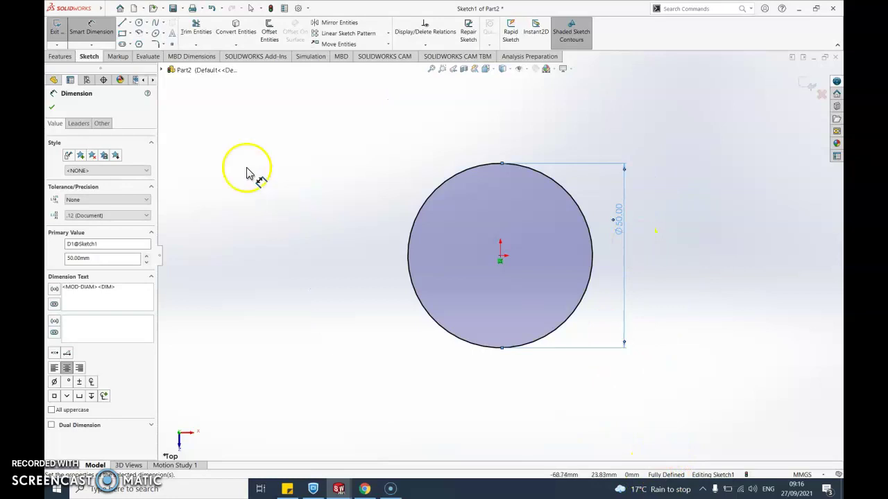
click(57, 35)
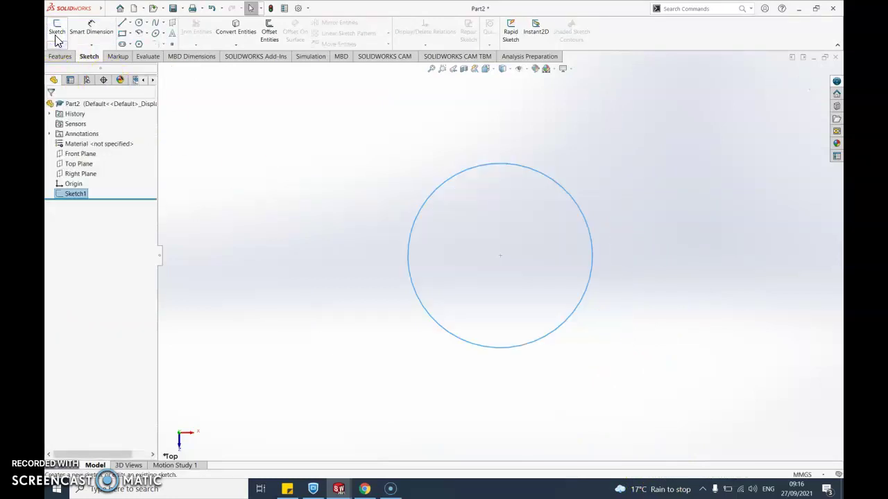
Step: Reopen Sketch1 and draw a vertical line through the origin, overhanging the circle's top and bottom
click(57, 36)
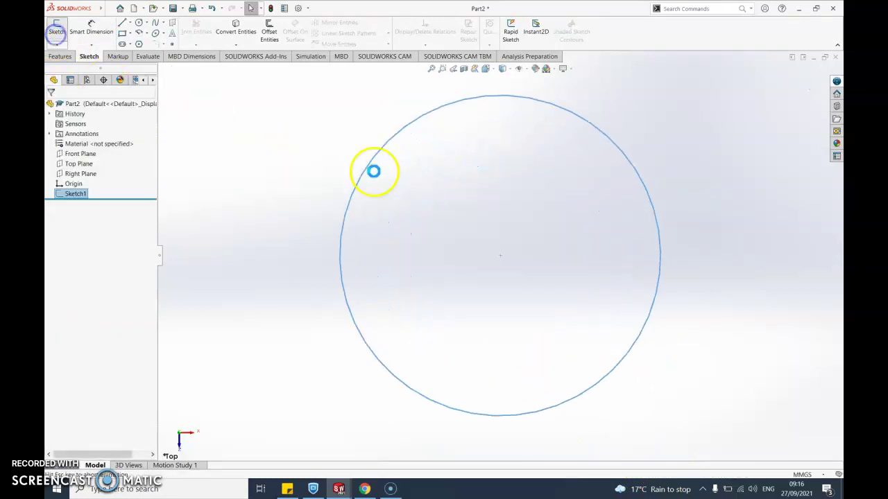
click(365, 156)
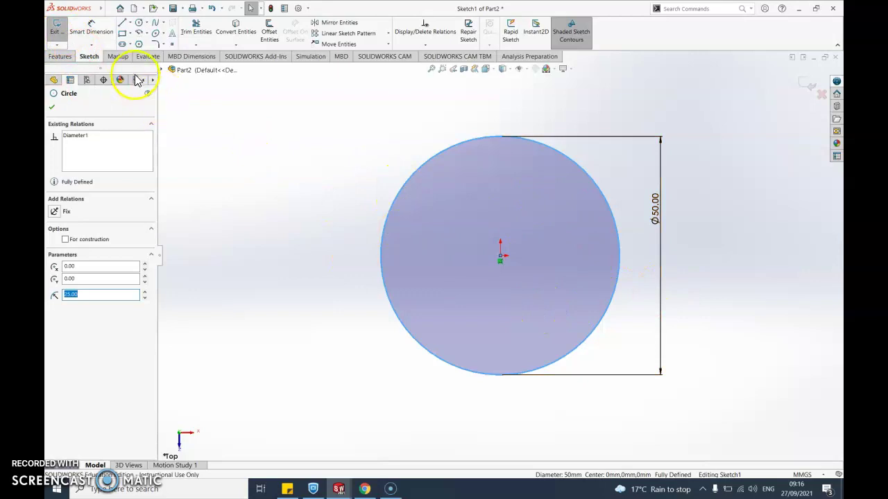
click(121, 26)
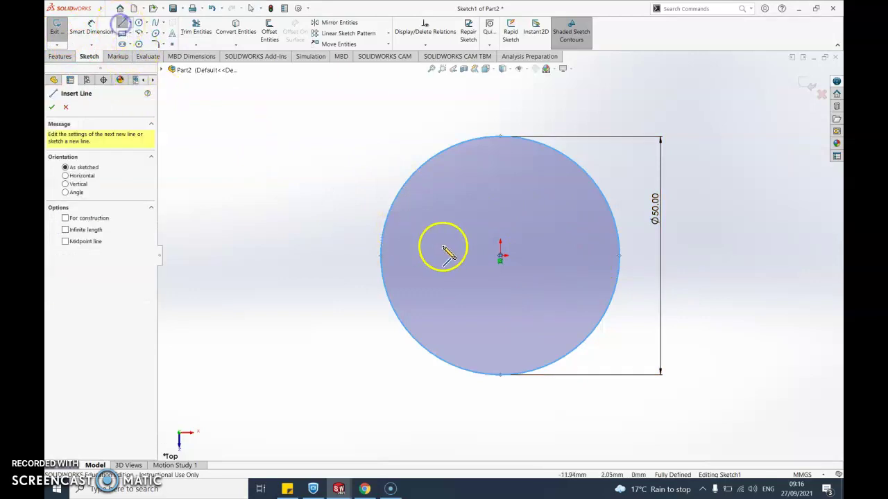
scroll(485, 267, up, 2)
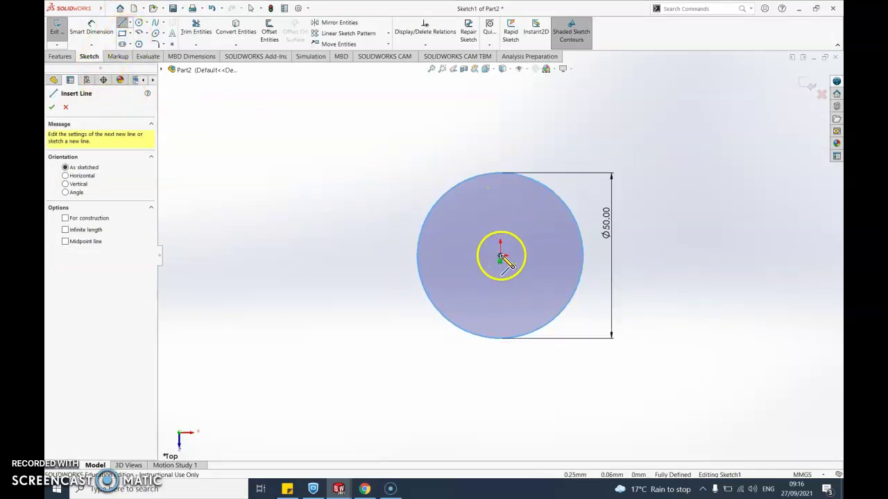
click(501, 158)
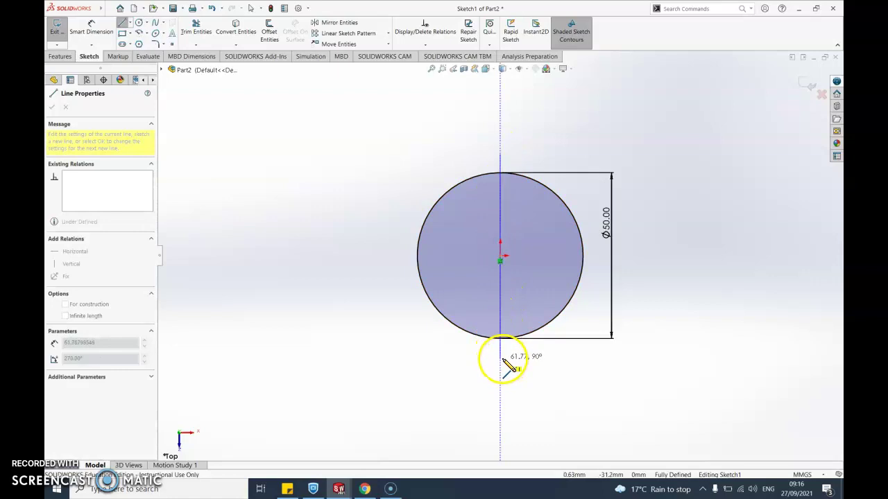
click(501, 352)
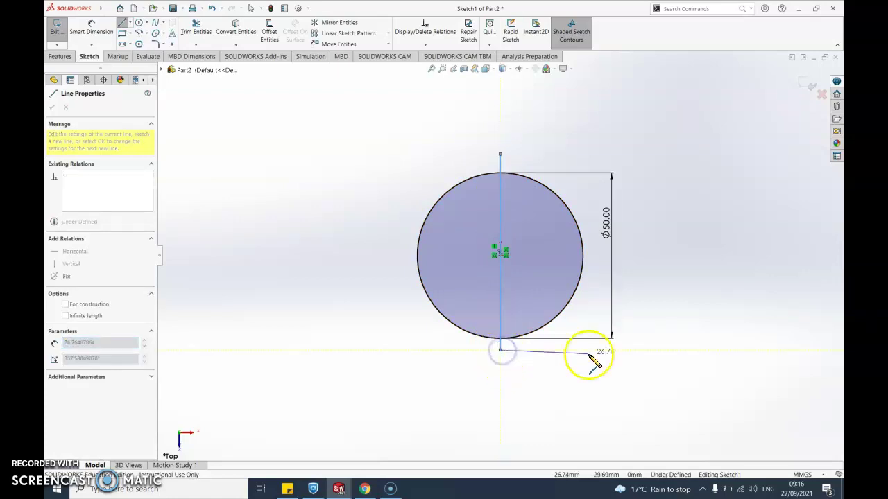
key(z)
scroll(555, 347, down, 3)
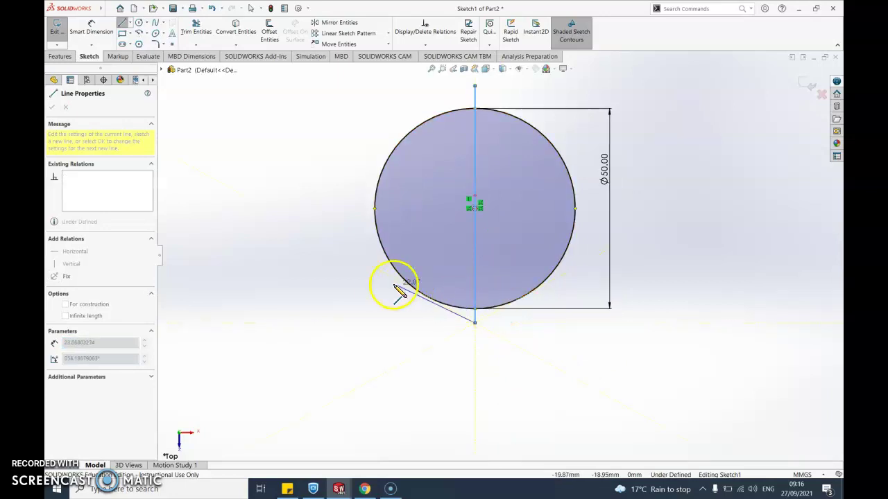
Step: Trim both line stubs and the circle's left half, leaving a closed D-shaped profile
click(196, 32)
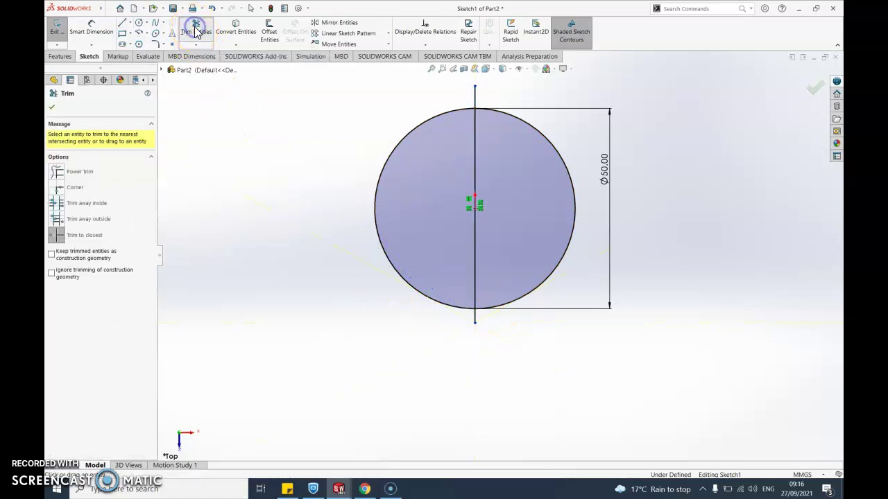
click(475, 97)
click(458, 111)
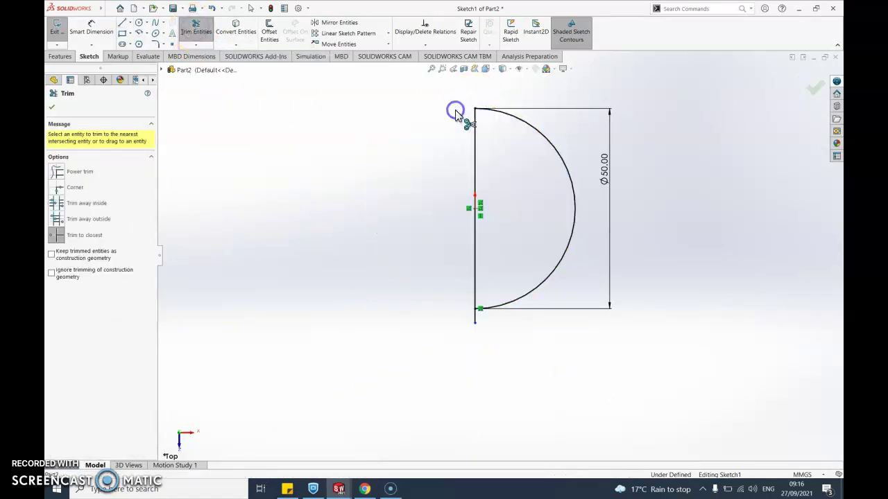
click(476, 320)
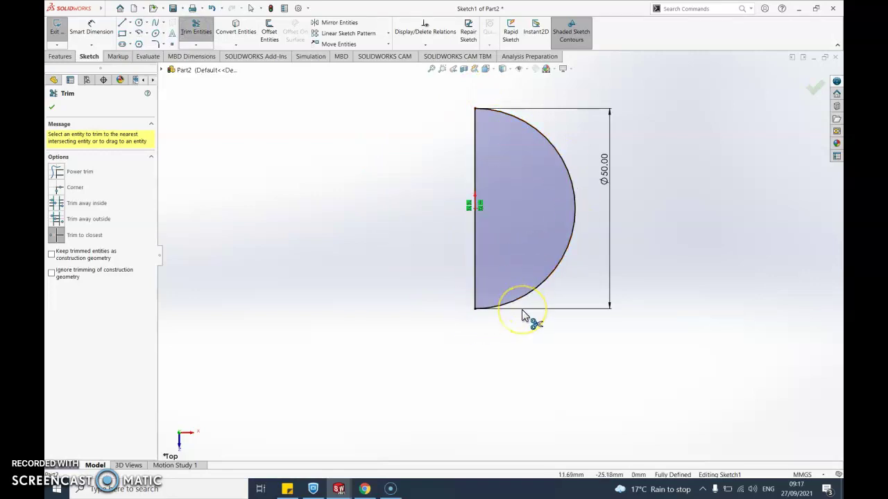
click(821, 97)
click(763, 195)
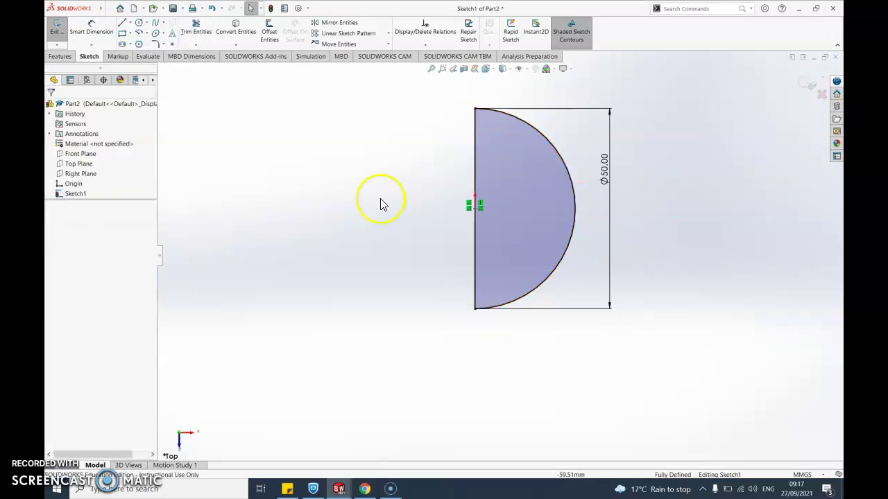
Step: Exit the sketch and start a revolve using the straight line as its axis
click(55, 31)
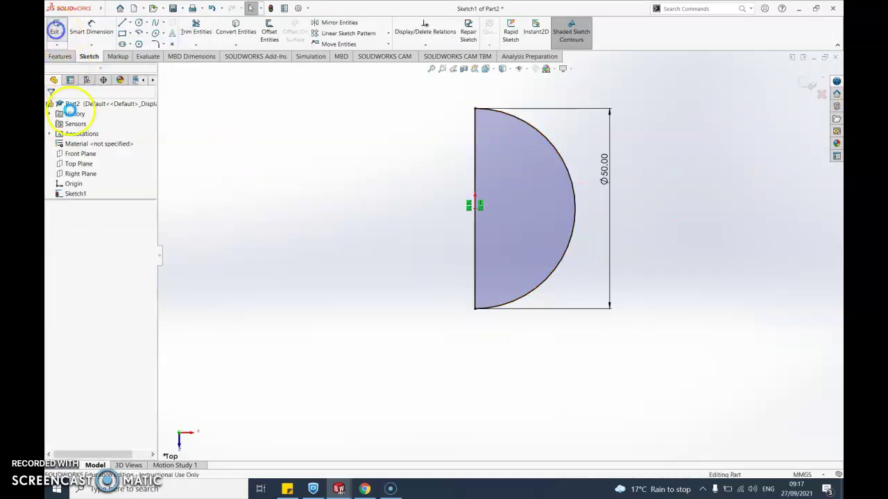
click(61, 57)
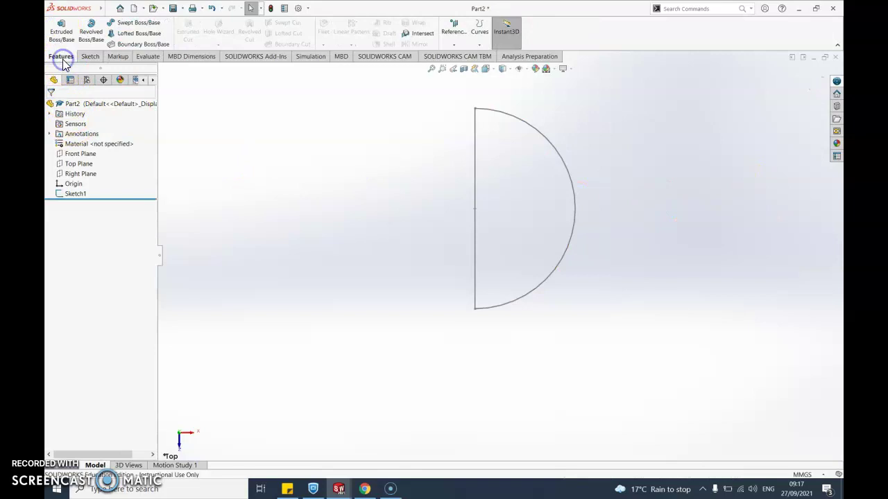
click(91, 31)
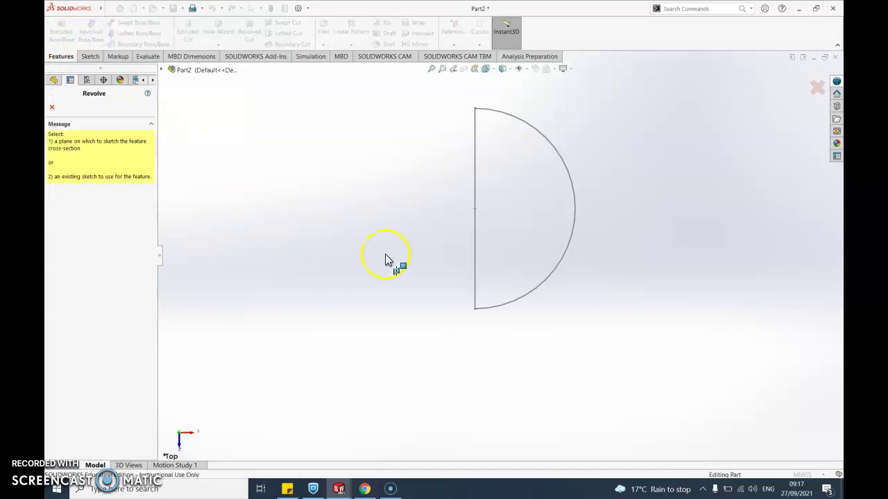
click(477, 180)
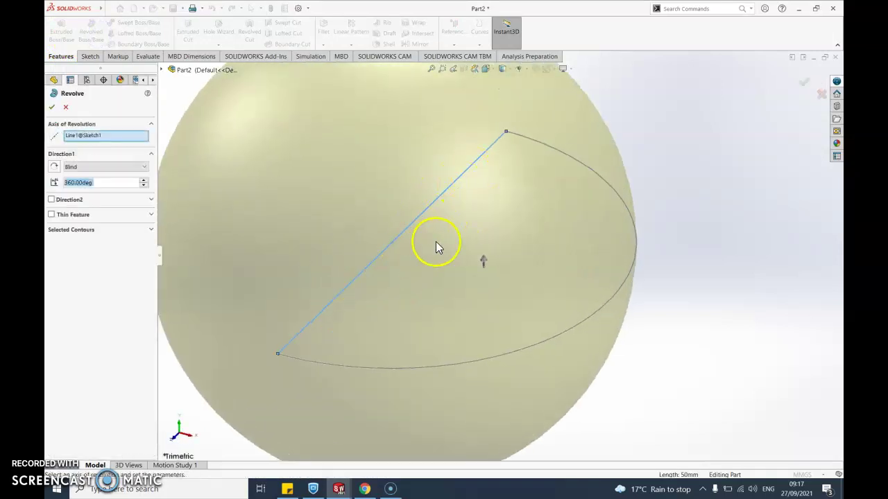
mouse_move(451, 294)
middle_down()
mouse_move(361, 184)
mouse_move(509, 253)
mouse_move(472, 278)
mouse_move(460, 301)
middle_up()
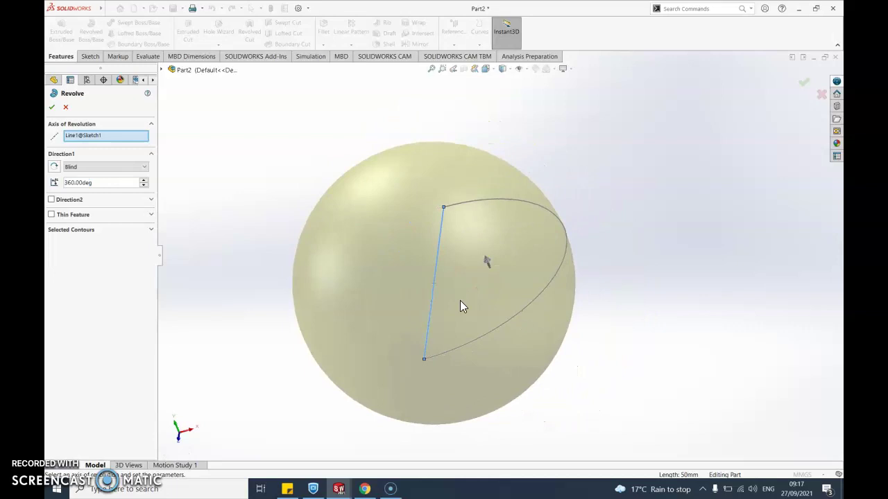
Step: Set the revolve angle to 180° and accept it to form the solid half-dome
click(76, 183)
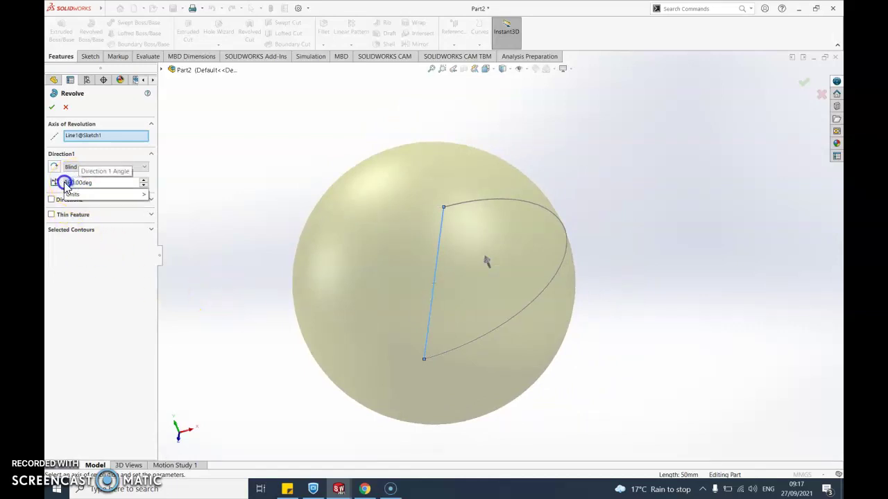
mouse_move(68, 196)
text(18)
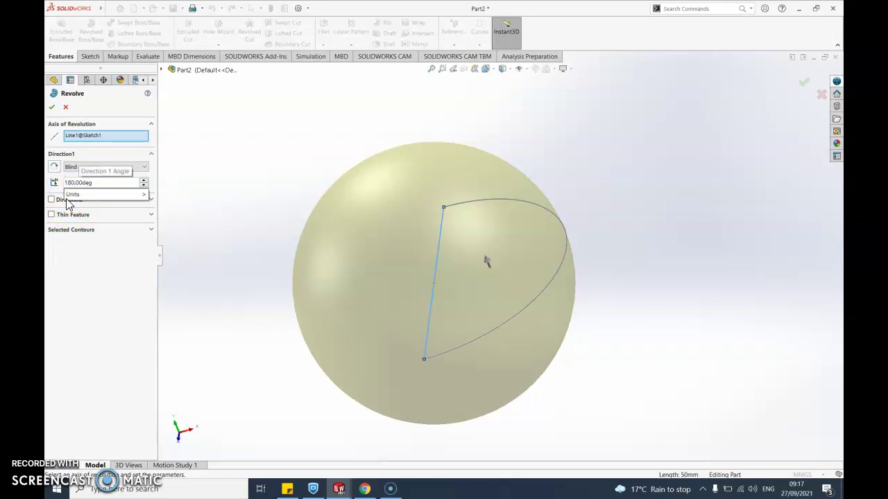
click(94, 281)
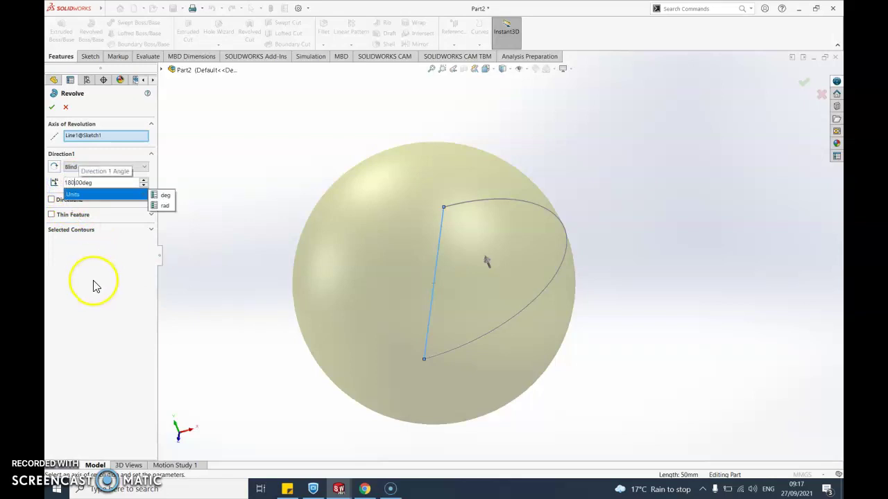
click(90, 301)
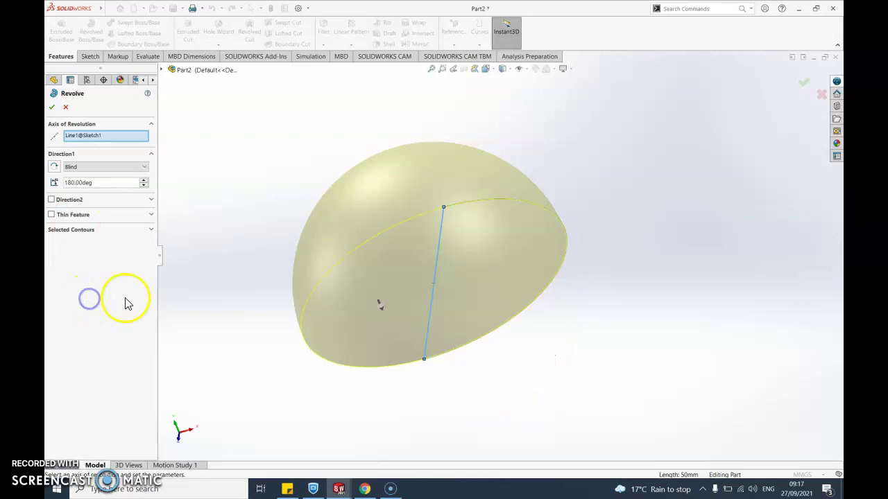
middle_drag(478, 321, 420, 233)
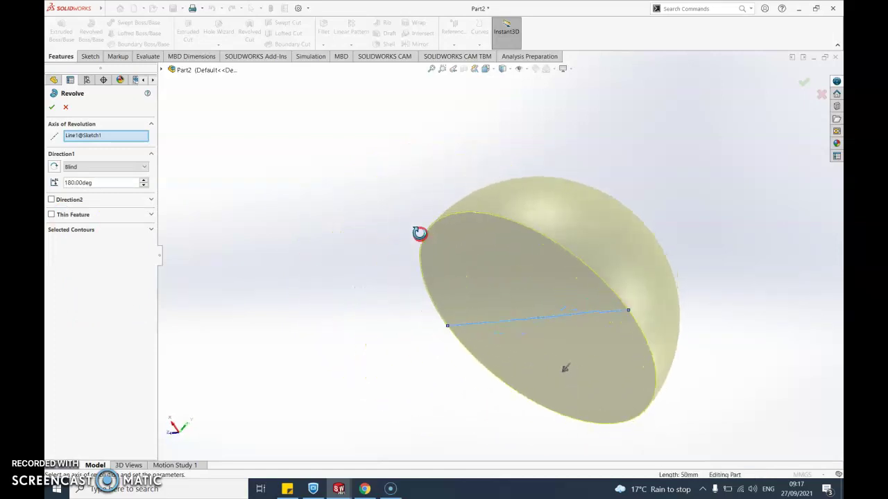
middle_drag(575, 371, 541, 351)
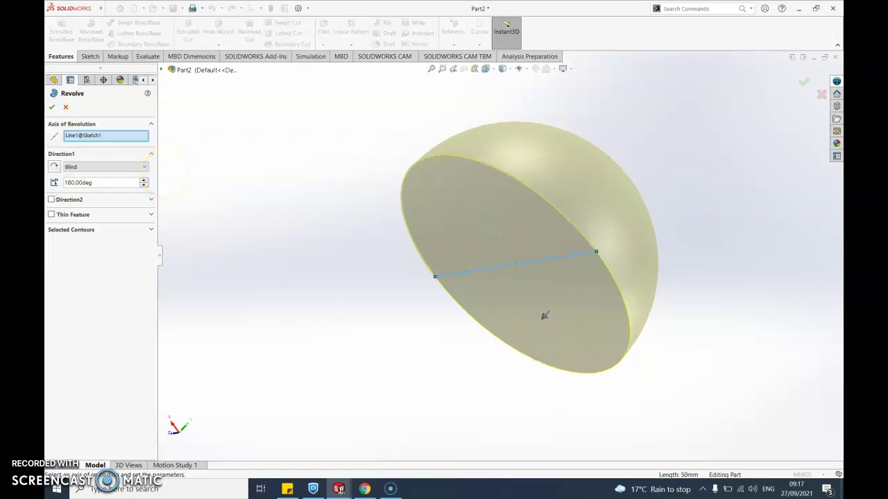
click(52, 109)
Step: Shell the half-dome to 1.2 mm walls, removing its flat circular face
middle_drag(399, 316, 441, 252)
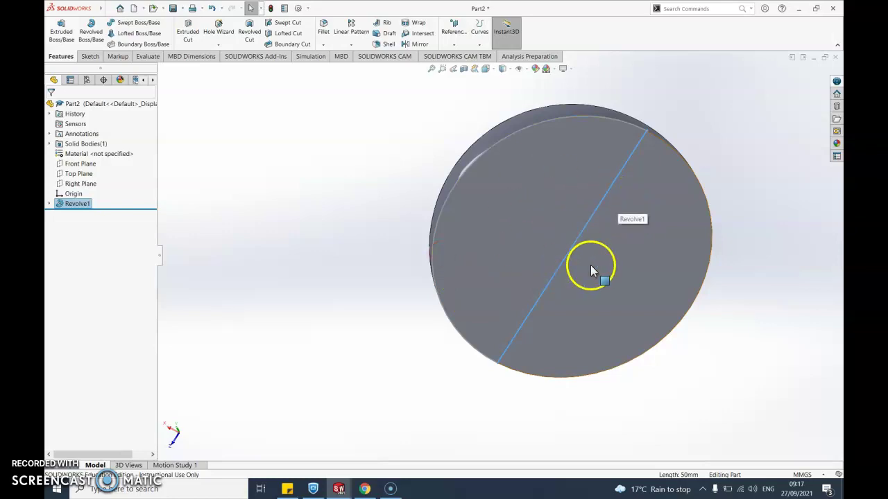
middle_drag(589, 268, 538, 195)
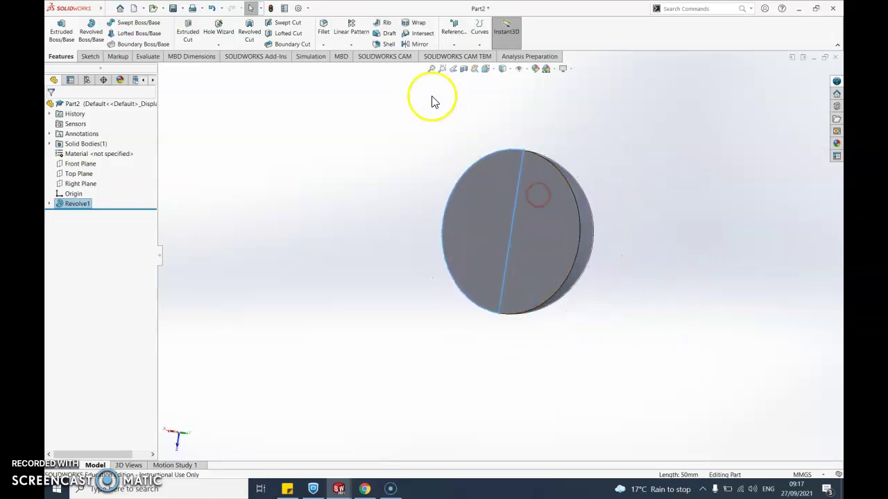
click(480, 216)
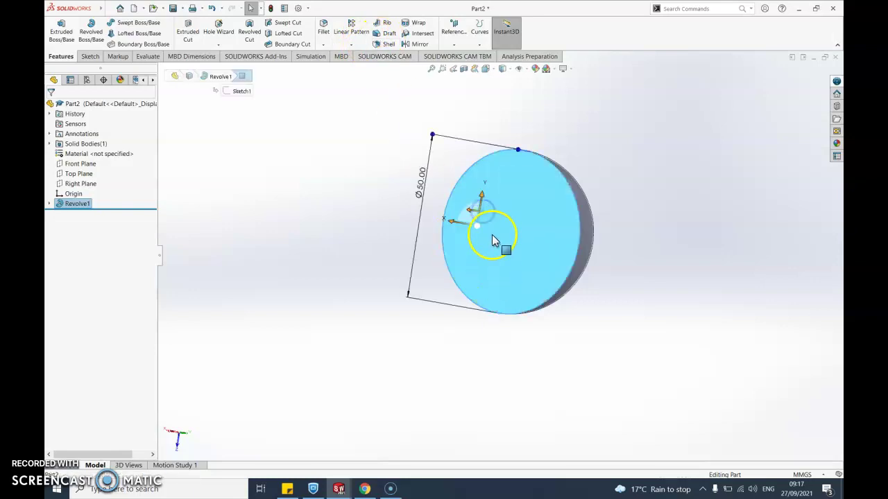
click(387, 45)
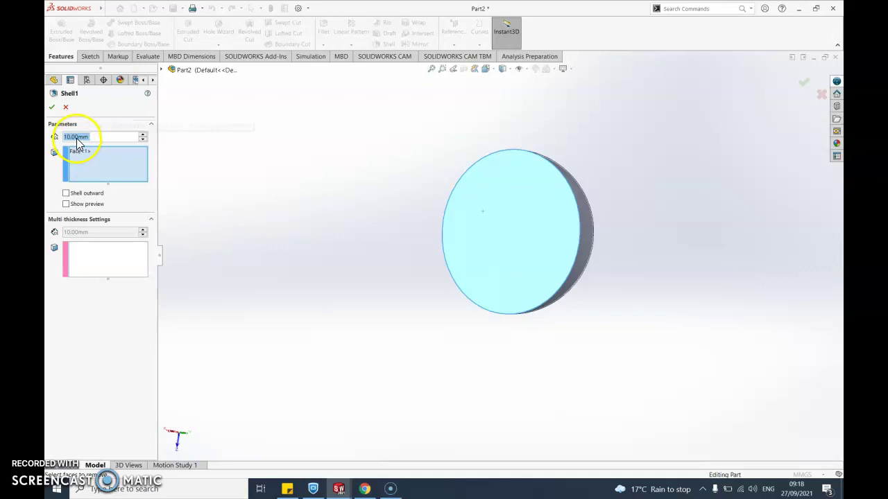
text(1)
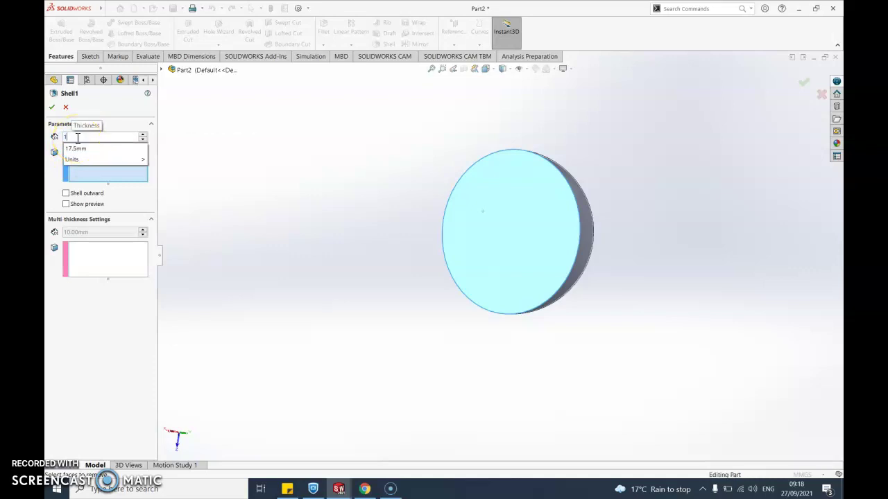
text(.2)
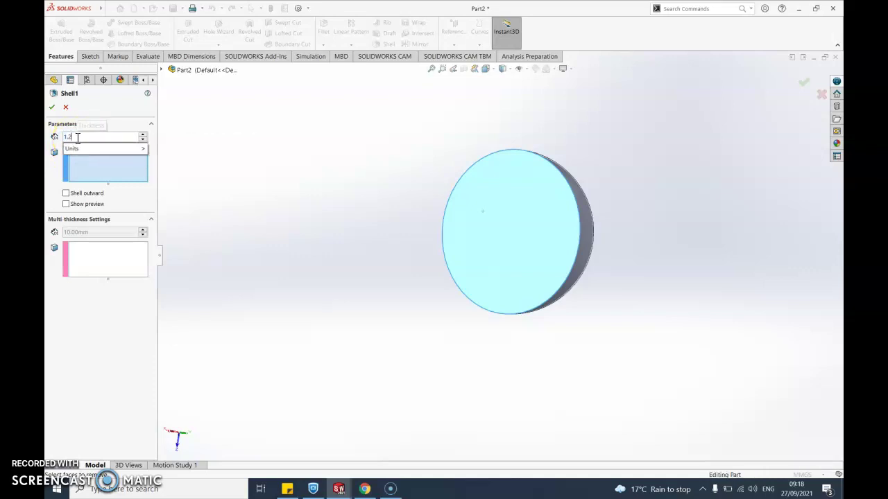
click(126, 109)
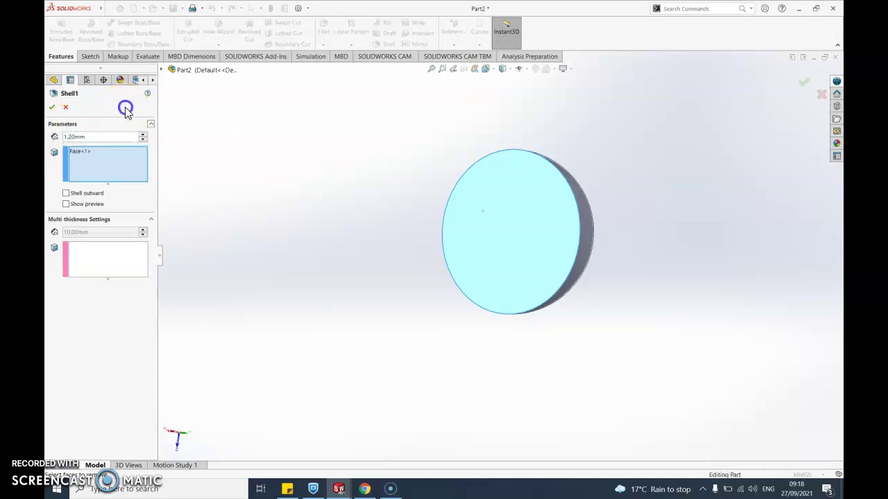
click(52, 108)
middle_drag(483, 305, 423, 181)
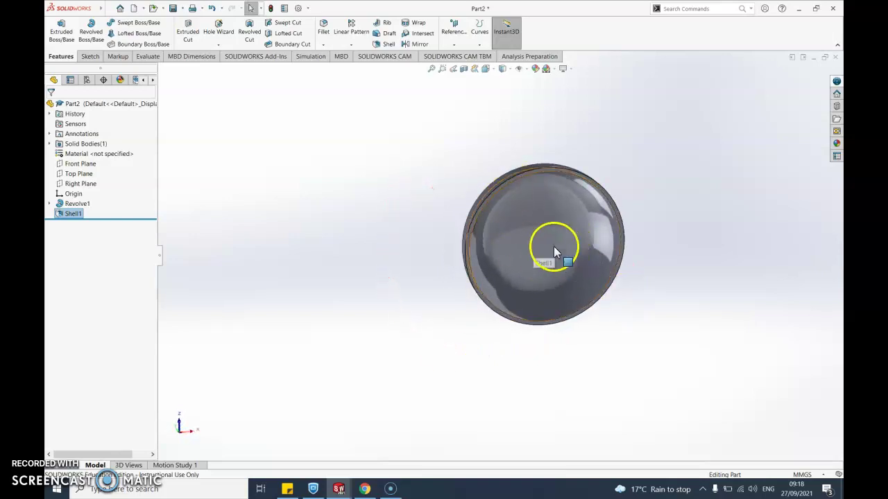
middle_drag(624, 299, 490, 386)
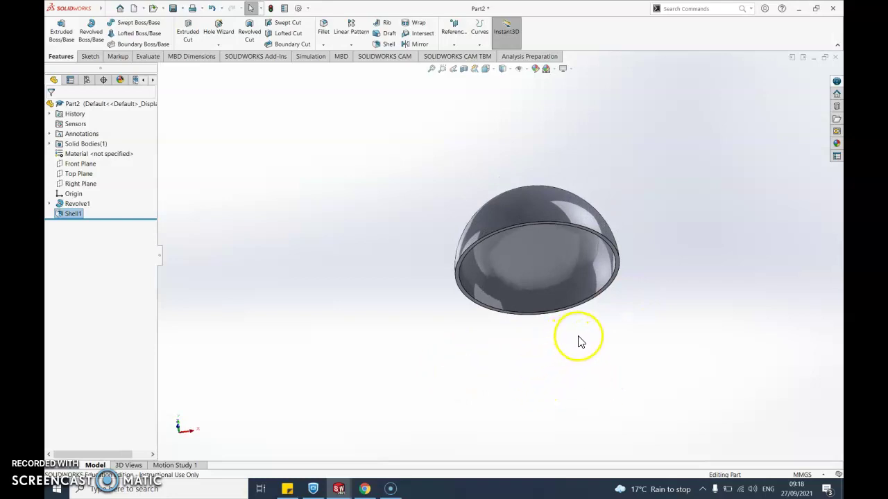
middle_drag(566, 321, 656, 410)
Step: Select the dome, start a new sketch, and orbit to view the shell's grey interior
click(528, 229)
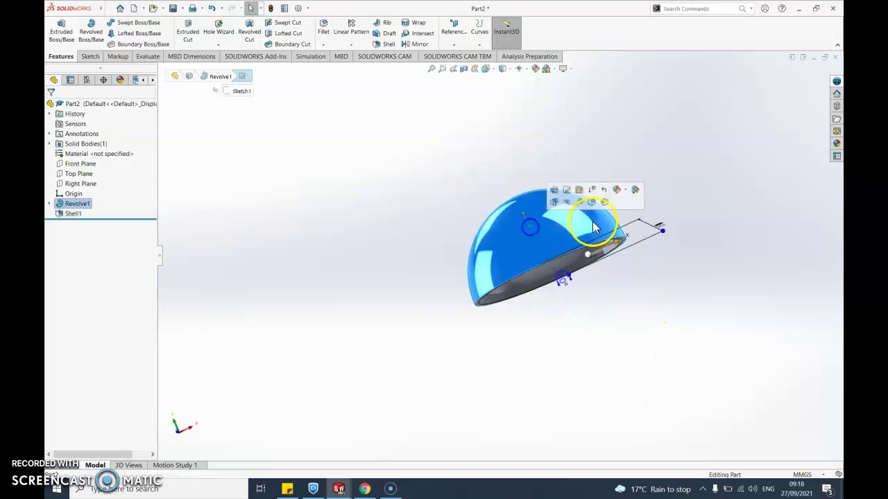
click(94, 58)
click(57, 26)
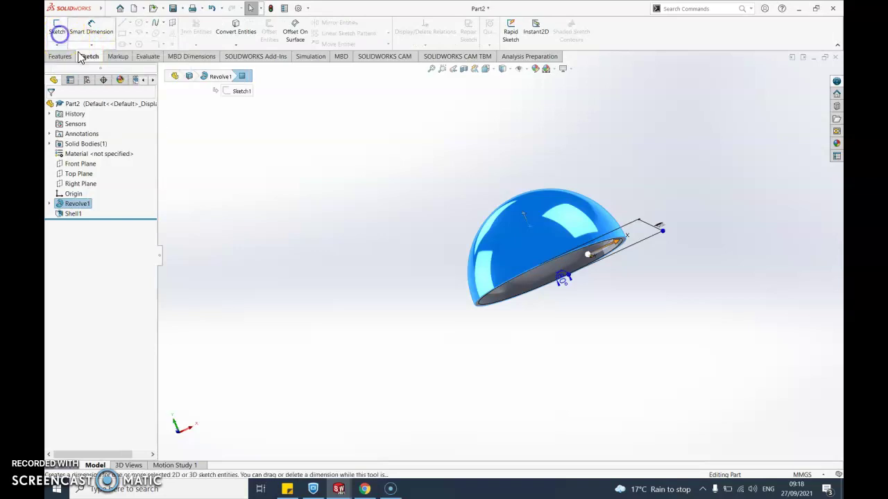
click(514, 230)
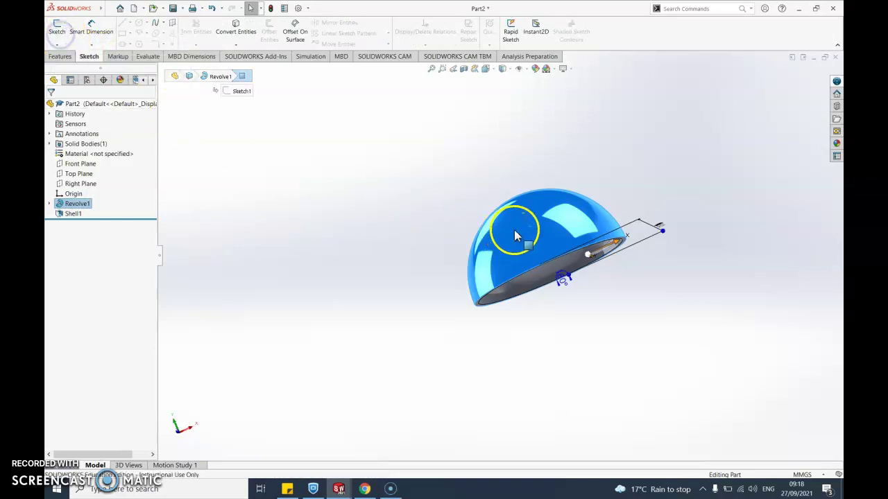
click(555, 239)
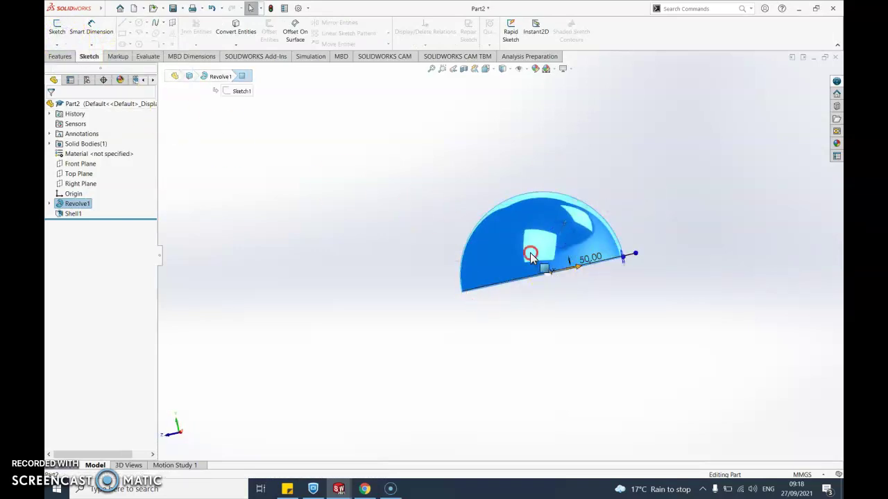
middle_drag(531, 256, 504, 104)
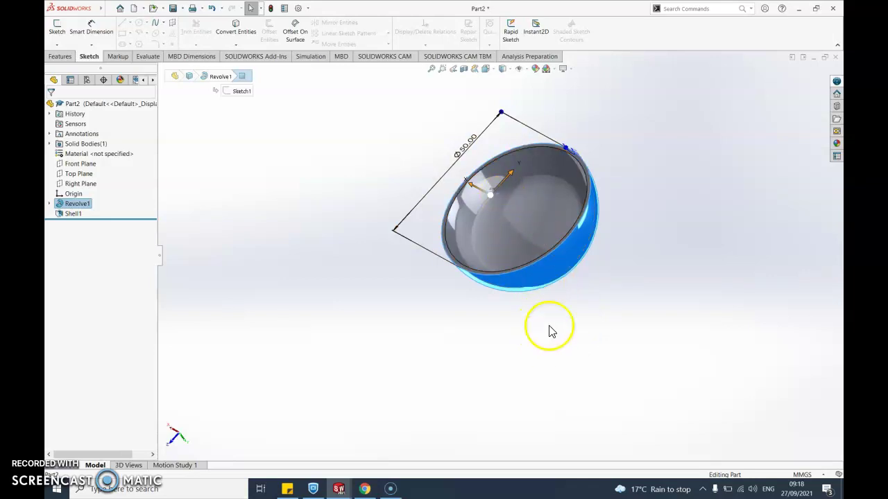
Step: Select the Top Plane, orbit it toward the viewer, and open Sketch2 on it
middle_drag(550, 332, 576, 390)
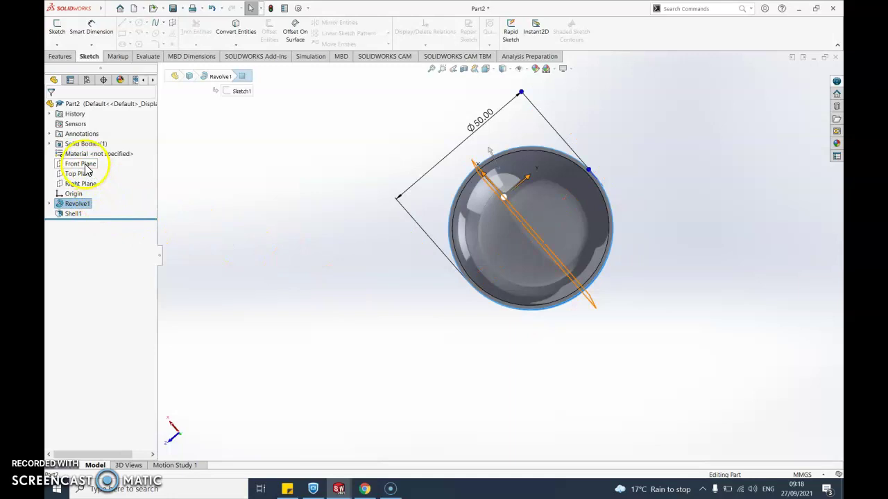
middle_drag(333, 242, 302, 252)
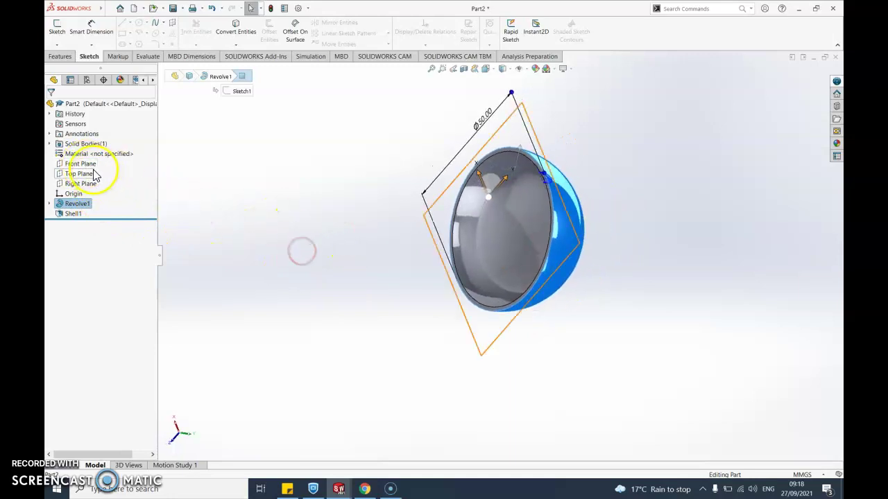
click(83, 179)
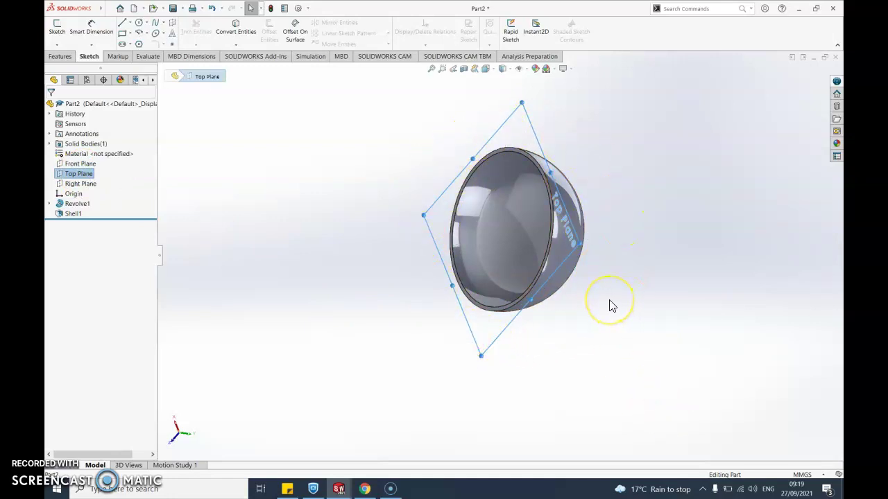
middle_drag(603, 309, 647, 300)
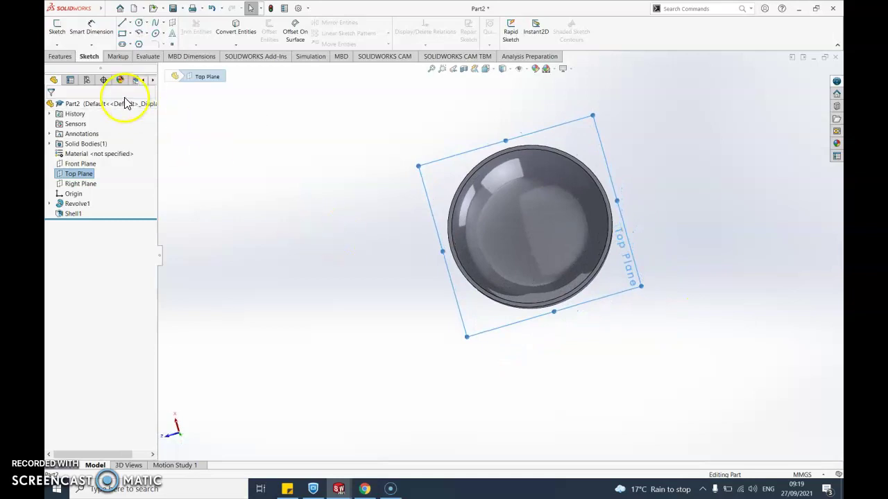
click(58, 30)
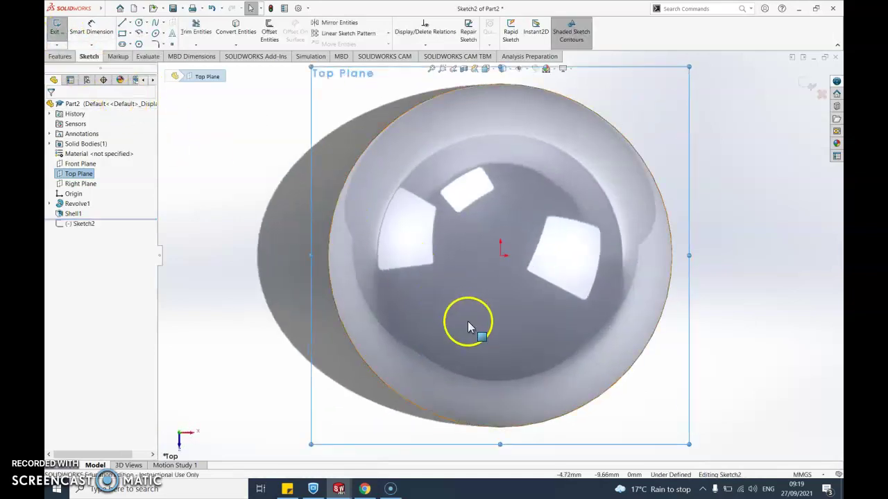
Step: Draw an origin-centred circle in Sketch2 and set its radius to 1.00
mouse_move(501, 322)
middle_down()
mouse_move(448, 234)
mouse_move(385, 194)
mouse_move(406, 229)
mouse_move(525, 307)
mouse_move(505, 316)
middle_up()
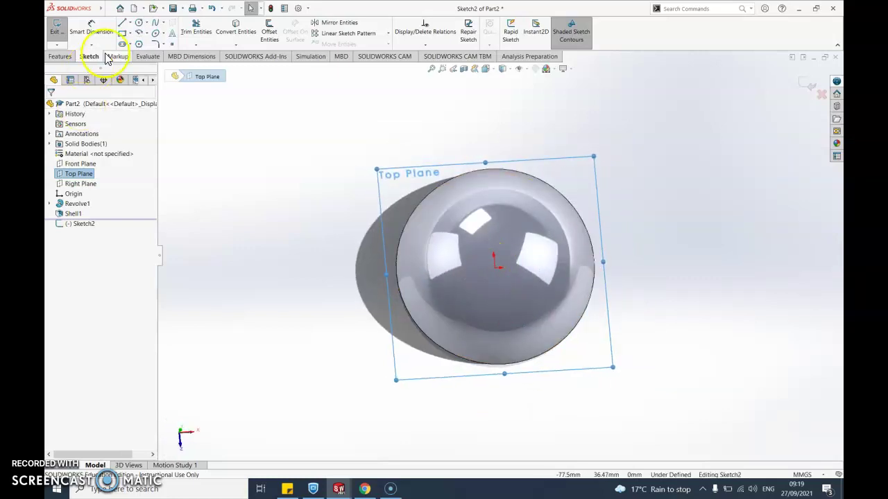
click(139, 23)
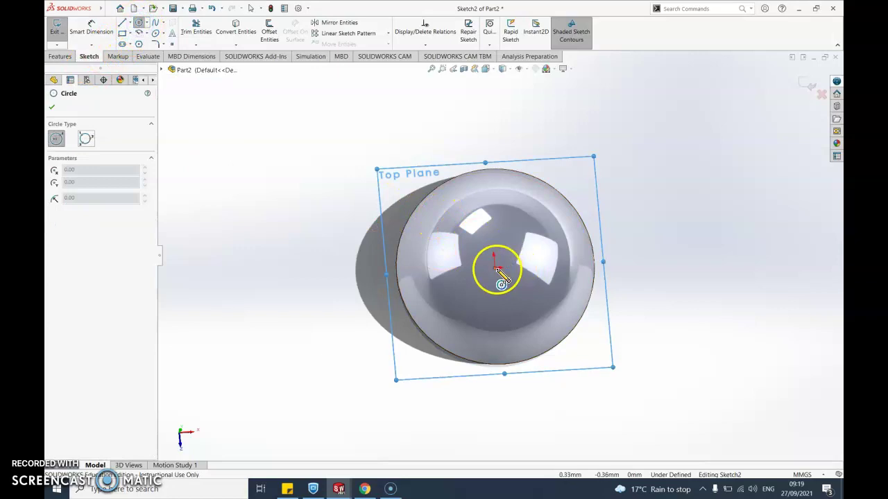
mouse_move(496, 269)
mouse_down()
mouse_move(517, 273)
mouse_move(515, 267)
mouse_up()
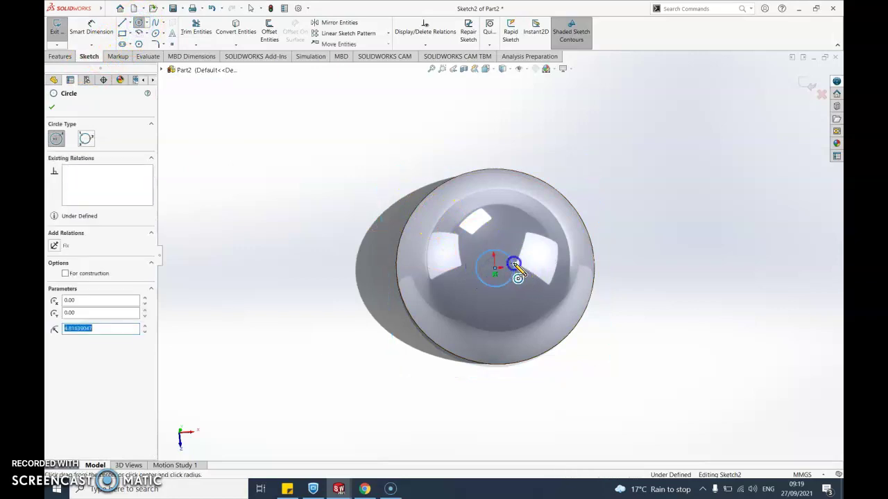
click(360, 355)
click(242, 385)
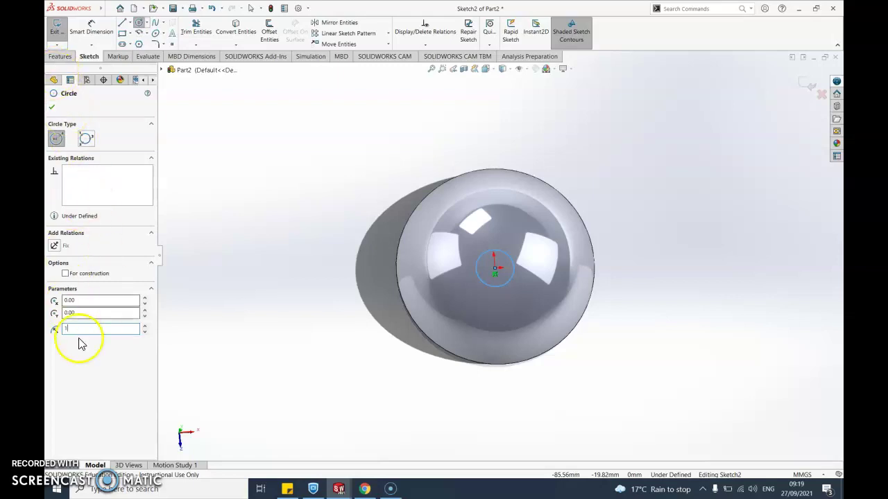
click(93, 381)
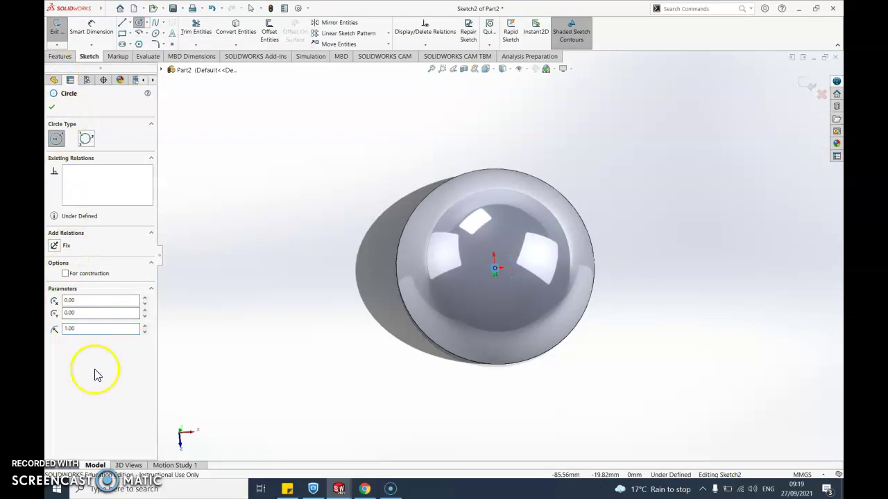
Step: Dimension the small circle to a 2.00 mm diameter, fully defining Sketch2
click(90, 32)
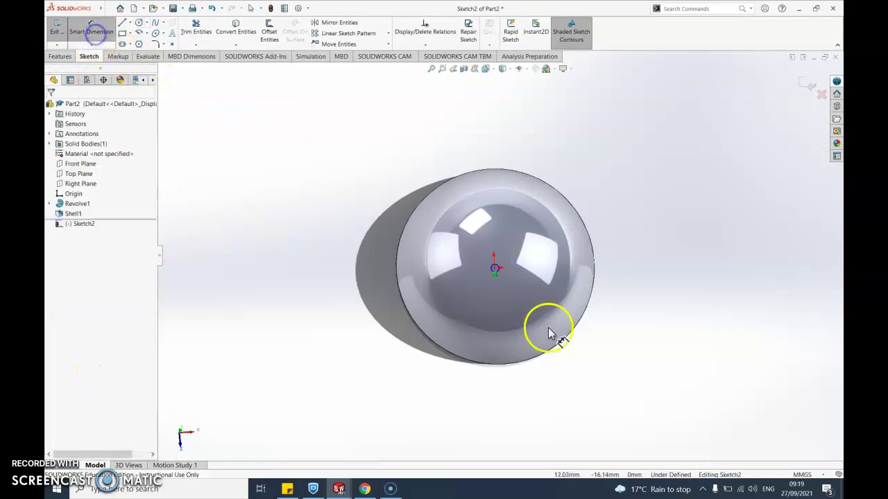
scroll(433, 244, down, 3)
click(437, 190)
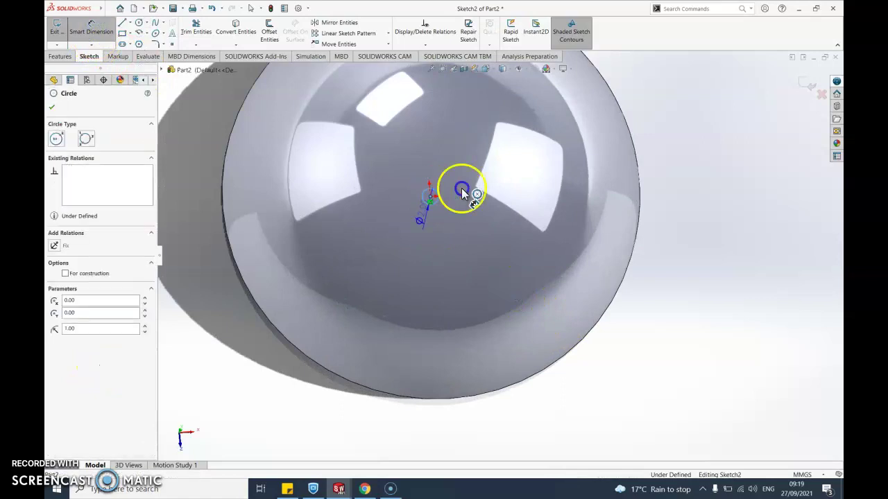
click(471, 217)
click(429, 174)
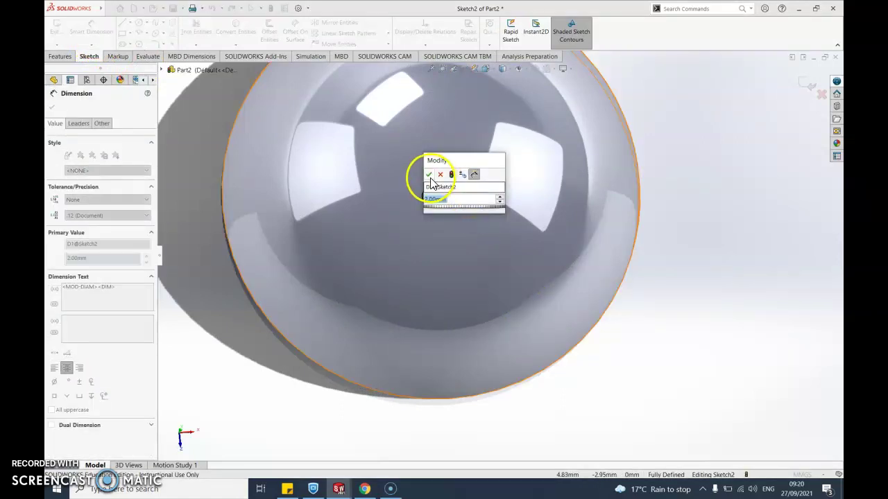
scroll(460, 263, up, 2)
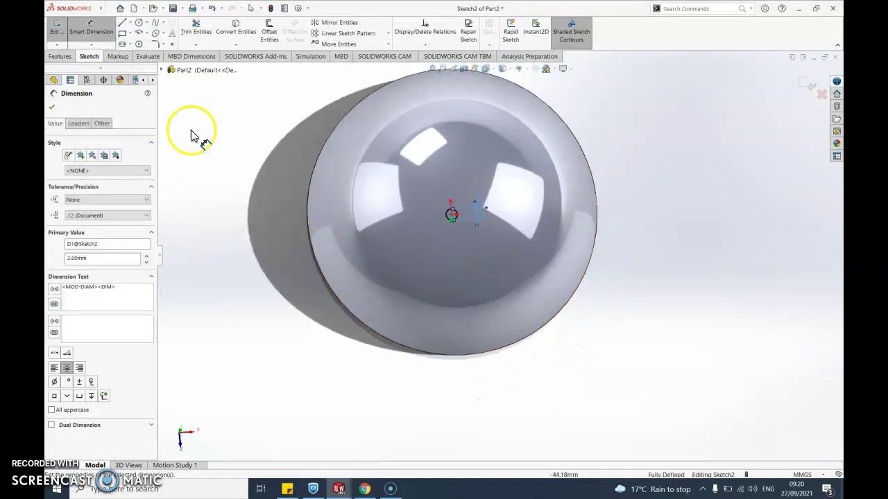
Step: Exit Sketch2 and select it in the tree as the cut profile
click(55, 29)
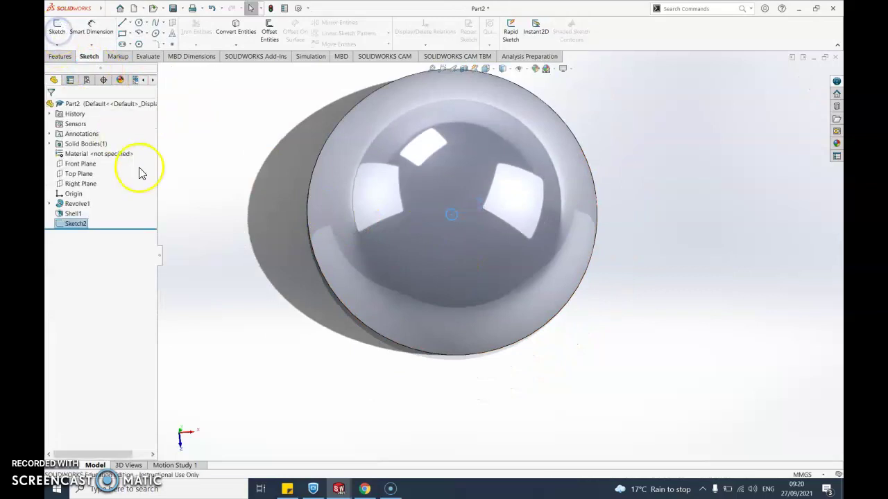
mouse_move(350, 330)
middle_down()
mouse_move(353, 274)
mouse_move(331, 215)
mouse_move(298, 183)
mouse_move(335, 347)
mouse_move(317, 368)
middle_up()
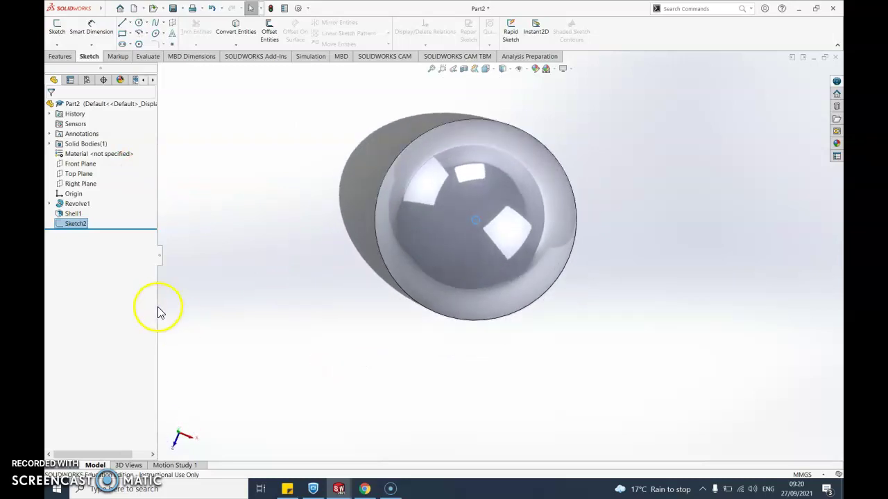
click(76, 225)
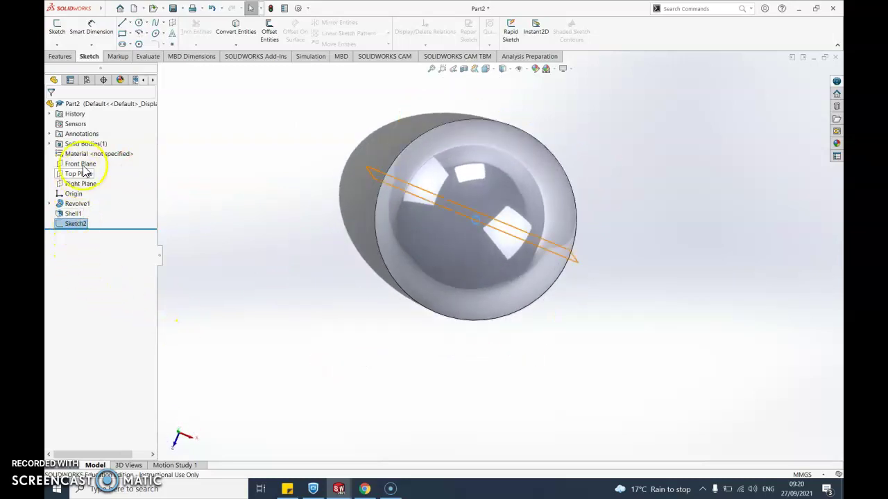
Step: Start an Extruded Cut from Sketch2, Blind 10 mm, testing then restoring the cut direction
click(67, 59)
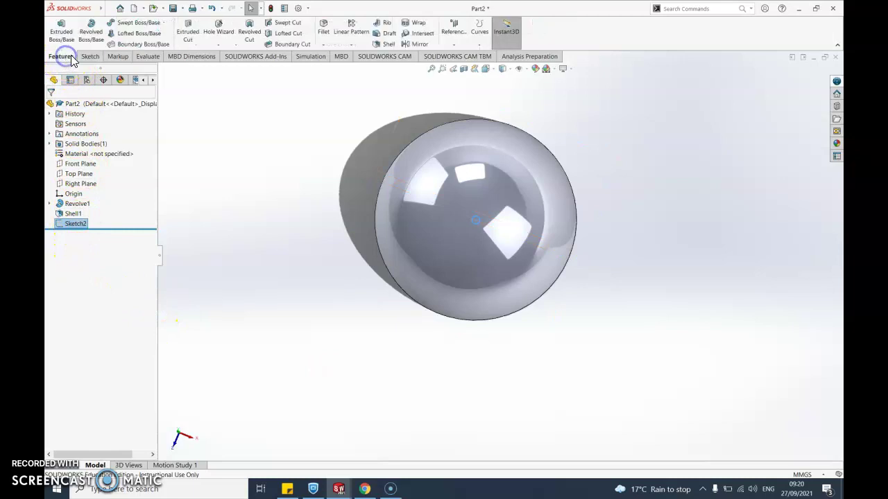
click(185, 34)
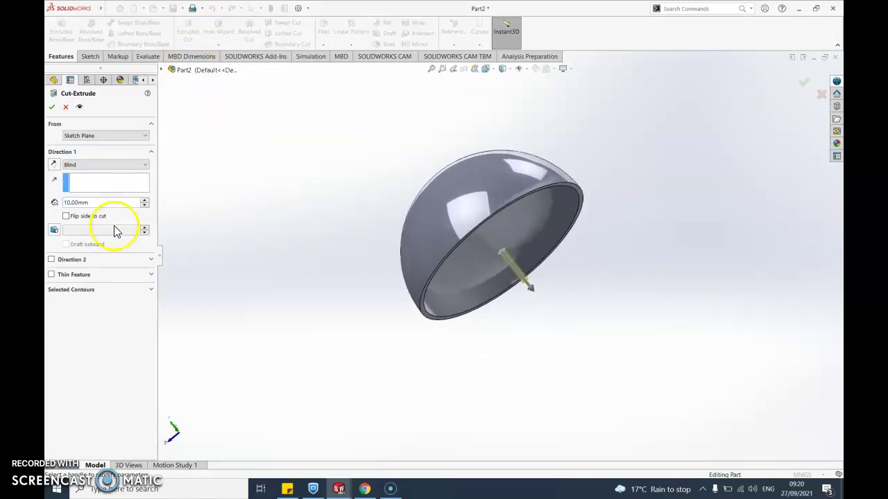
click(66, 216)
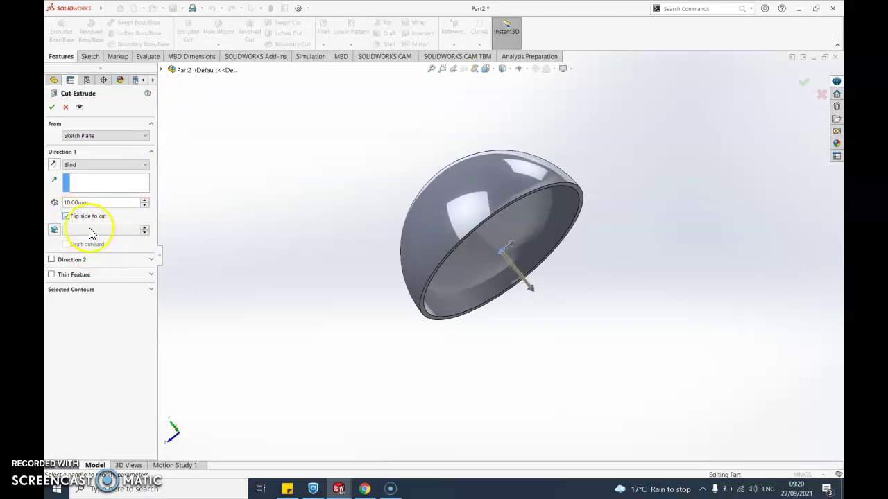
middle_drag(257, 284, 174, 234)
click(67, 217)
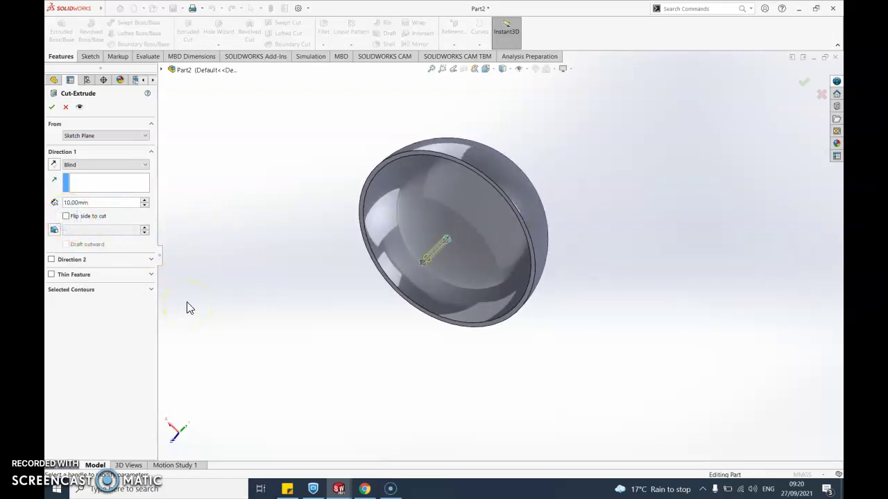
Step: Add a Direction 2 Blind depth of 30 mm so the cut passes through the shell
click(73, 260)
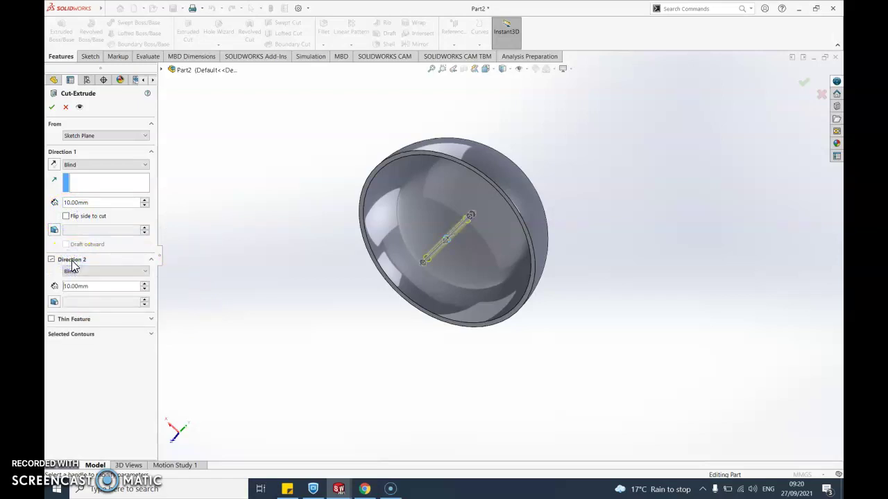
middle_drag(243, 301, 236, 324)
middle_drag(349, 295, 393, 347)
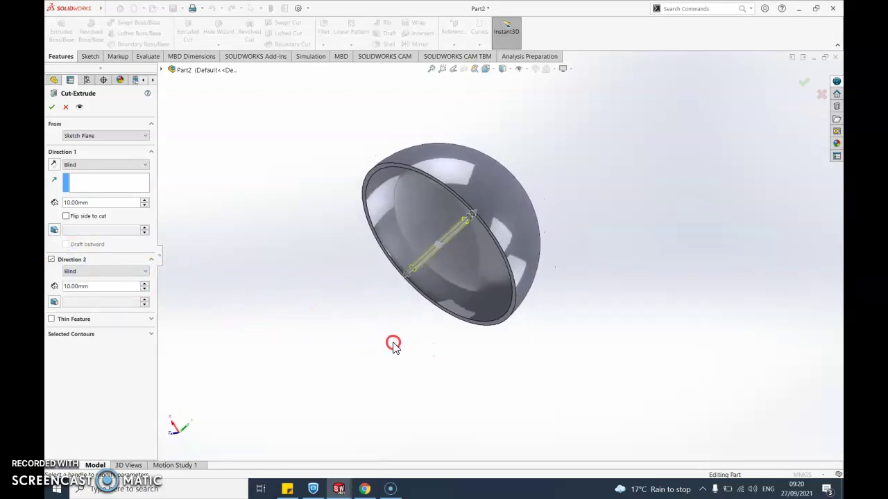
middle_drag(258, 317, 214, 301)
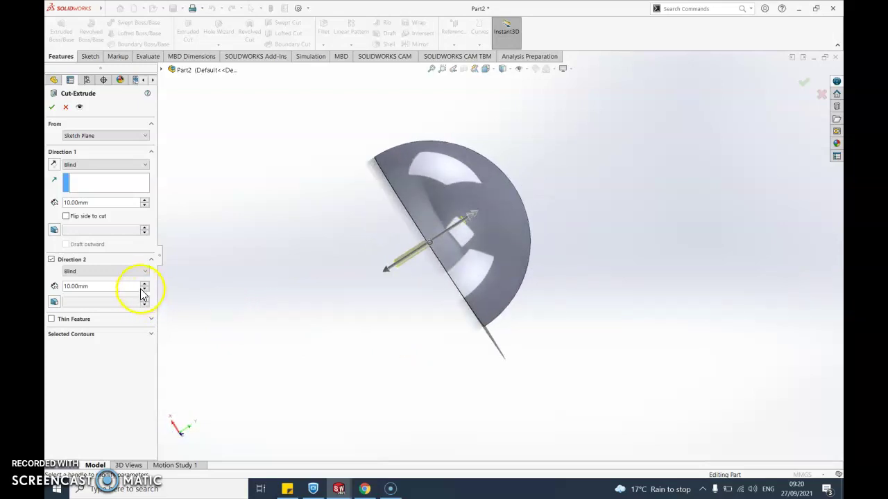
click(145, 284)
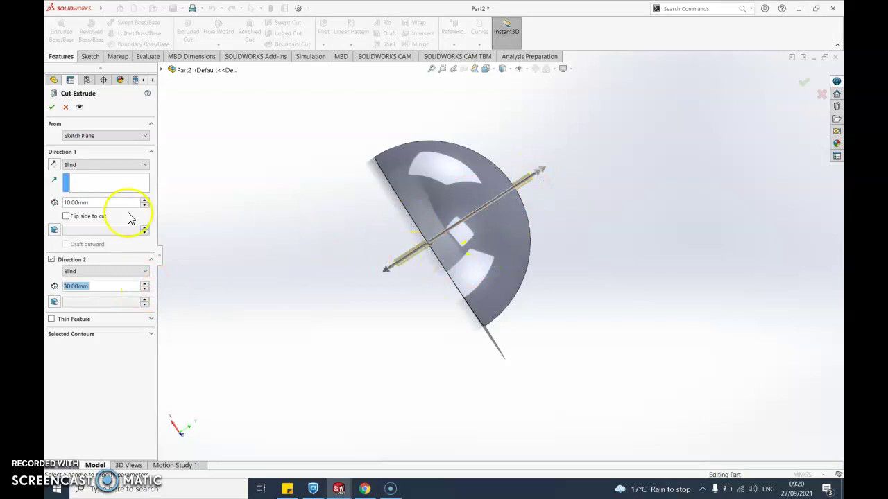
middle_drag(399, 312, 349, 337)
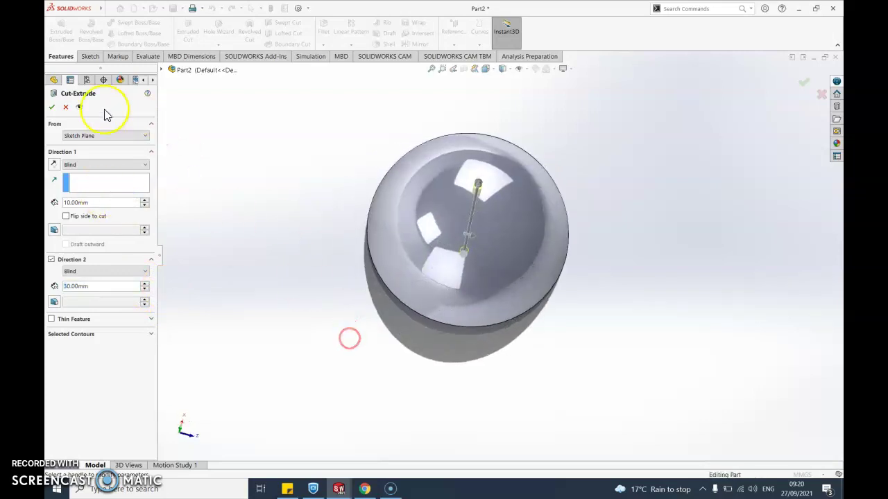
click(52, 108)
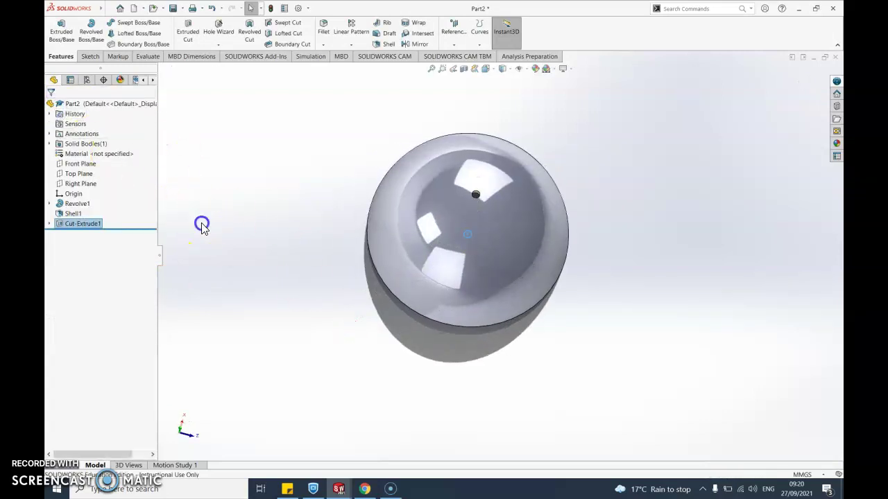
middle_drag(353, 288, 519, 150)
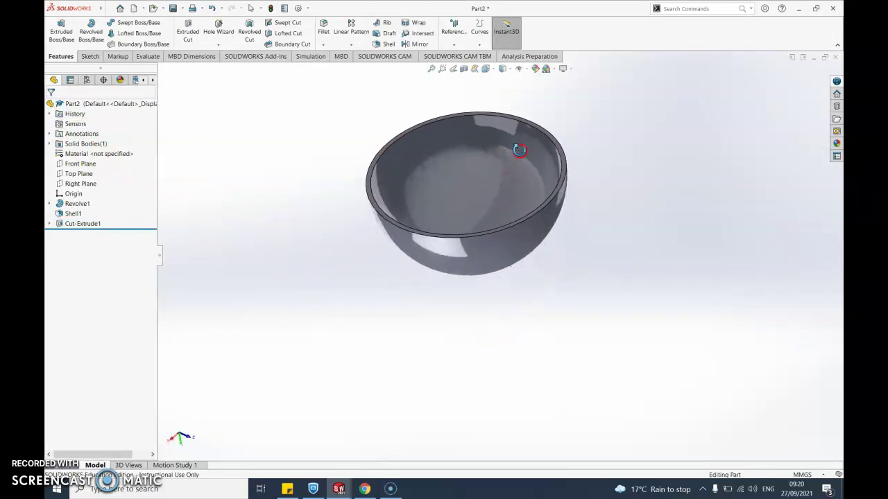
scroll(520, 150, down, 3)
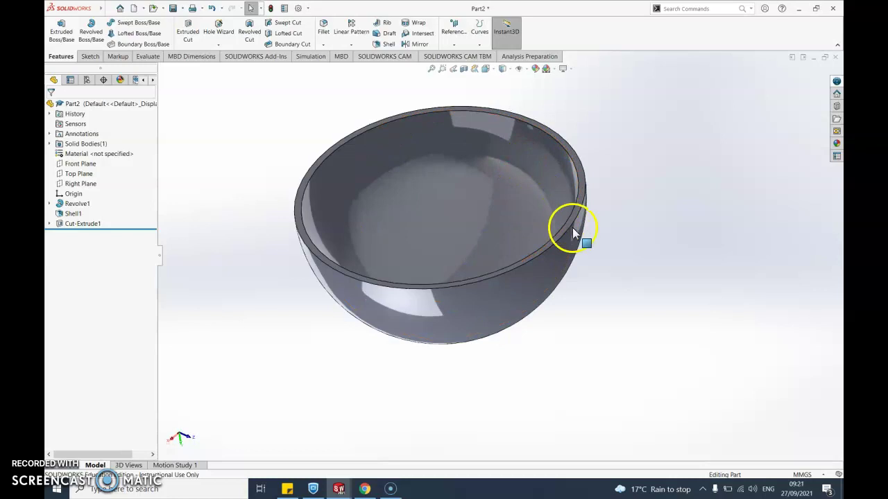
middle_drag(575, 228, 636, 324)
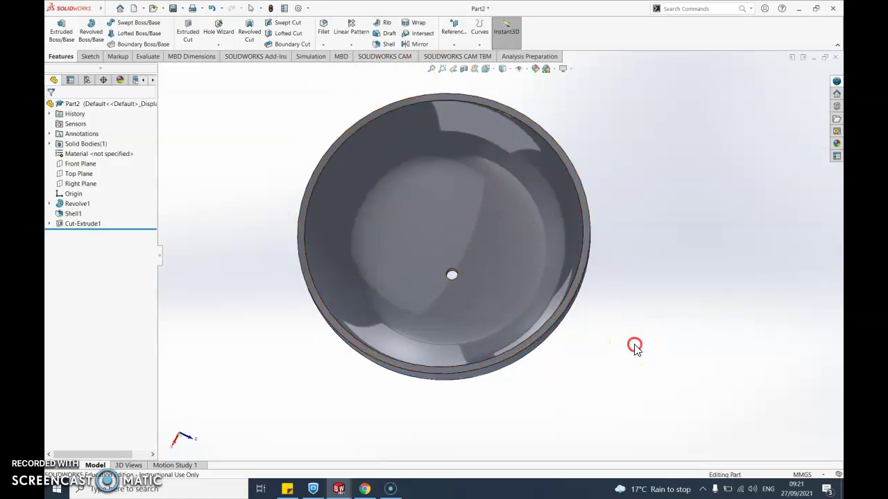
mouse_move(634, 345)
middle_down()
mouse_move(613, 203)
mouse_move(620, 312)
mouse_move(635, 345)
middle_up()
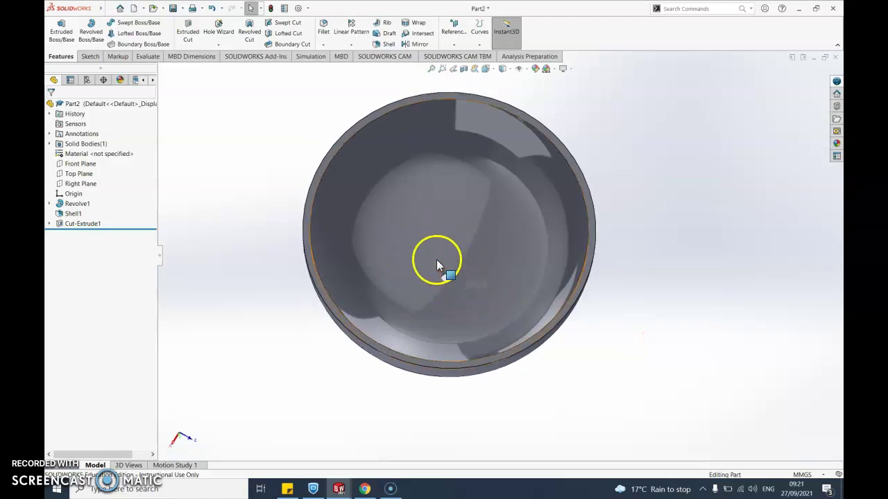
middle_drag(618, 257, 351, 369)
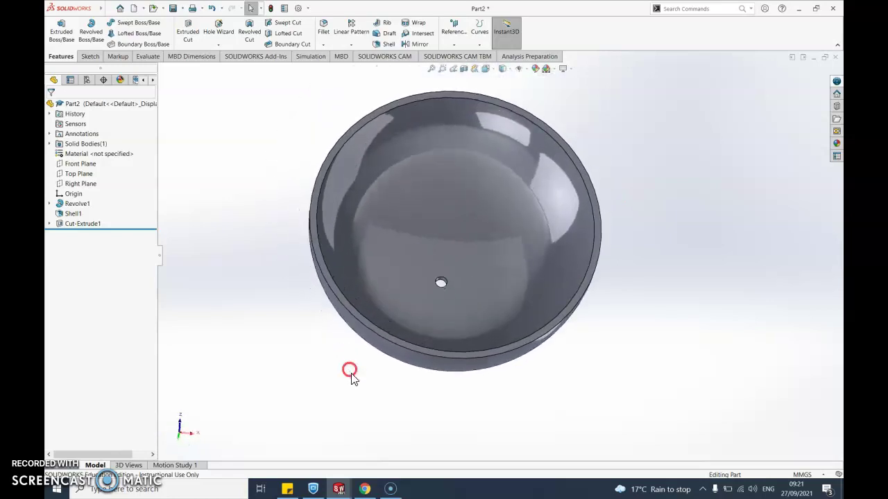